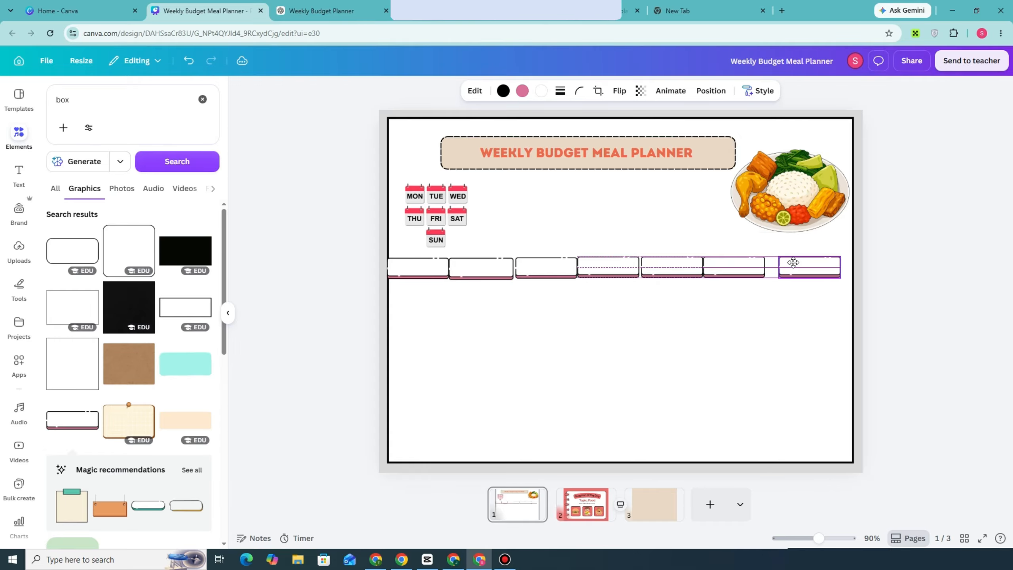
Spread the blank day-header boxes out evenly in a row across the planner page.
left_click_drag(732, 267, 737, 265)
left_click_drag(676, 262, 630, 263)
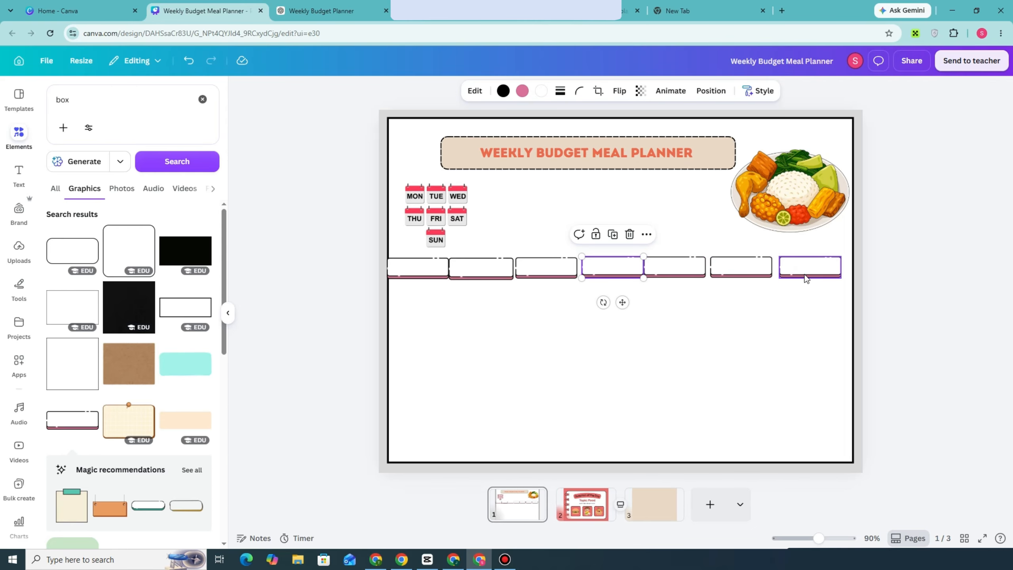
left_click_drag(806, 266, 814, 267)
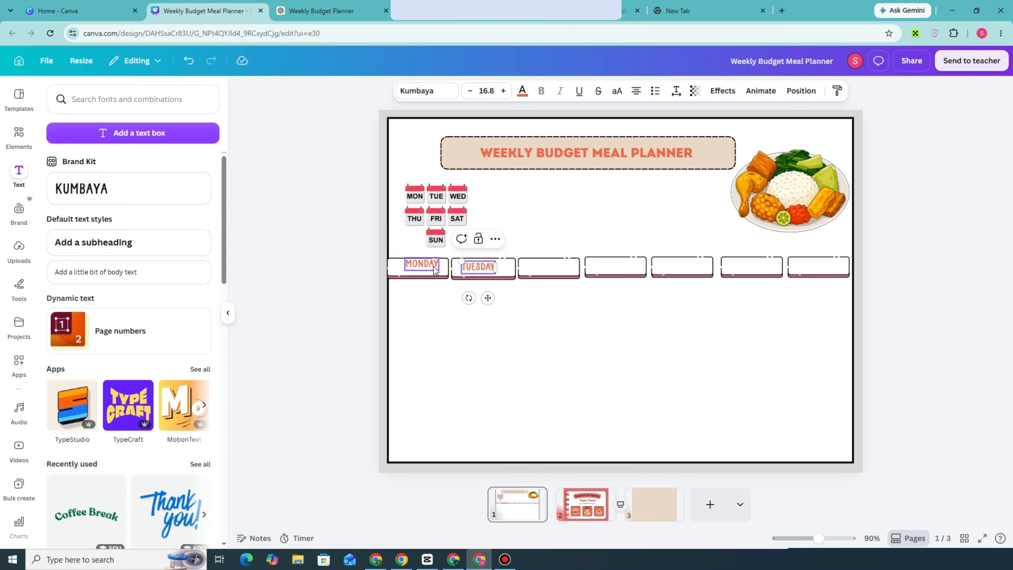
left_click_drag(434, 269, 432, 272)
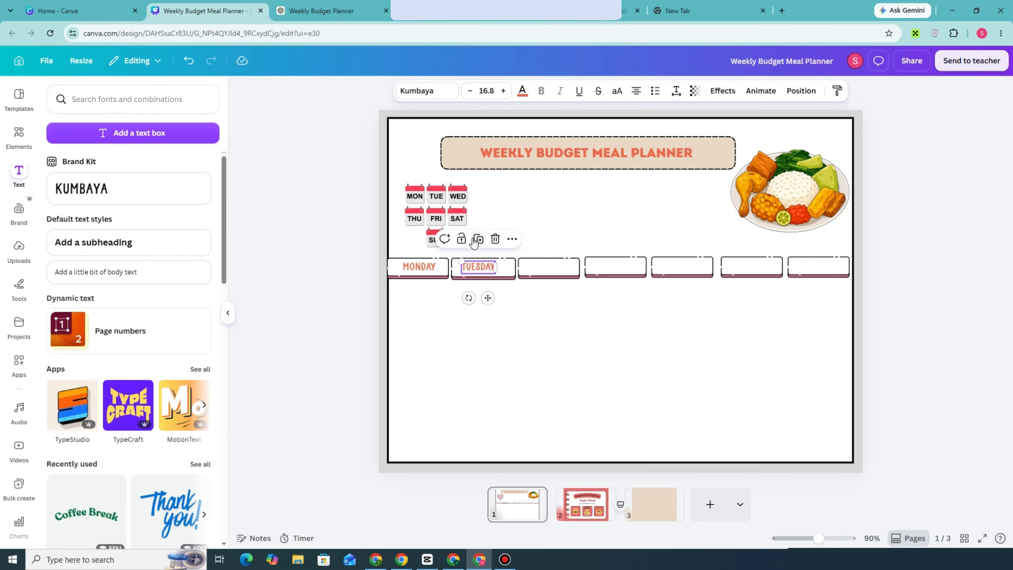
Duplicate the TUESDAY label into the third header box, change it to WEDNESDAY and widen it to fit one line.
left_click(478, 239)
double_click(542, 267)
type("WE")
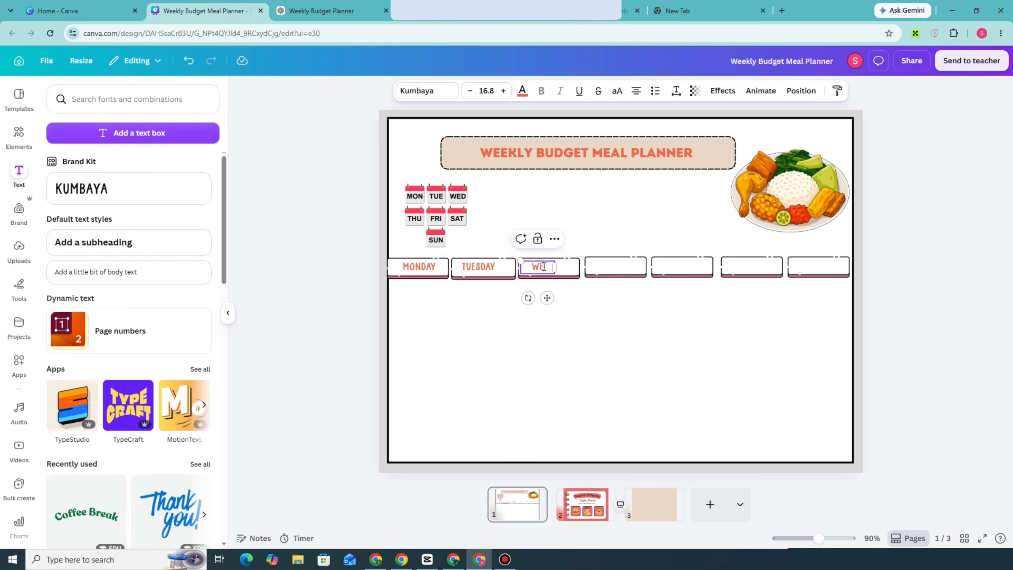
type("DNESDAY")
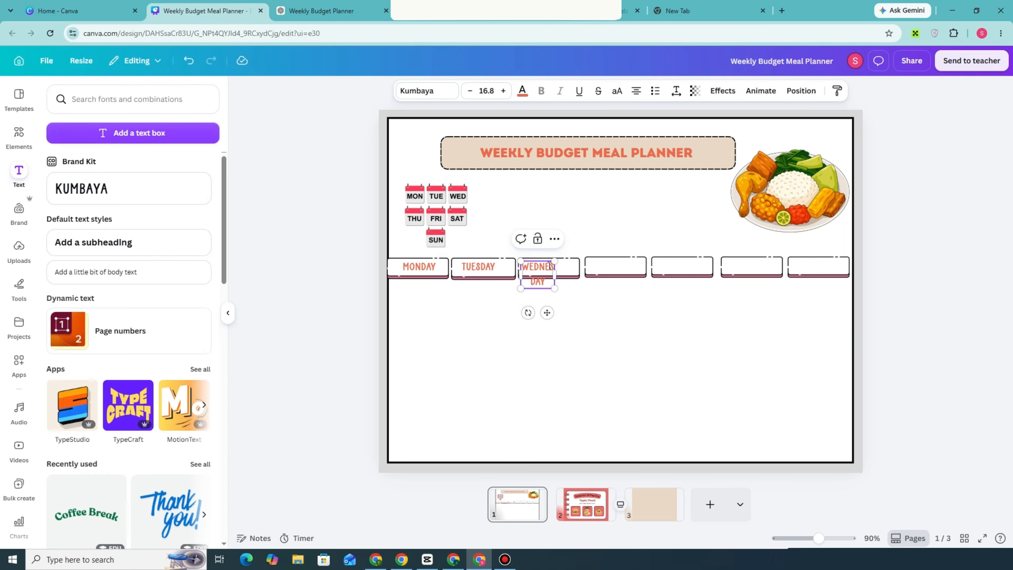
left_click_drag(554, 274, 575, 275)
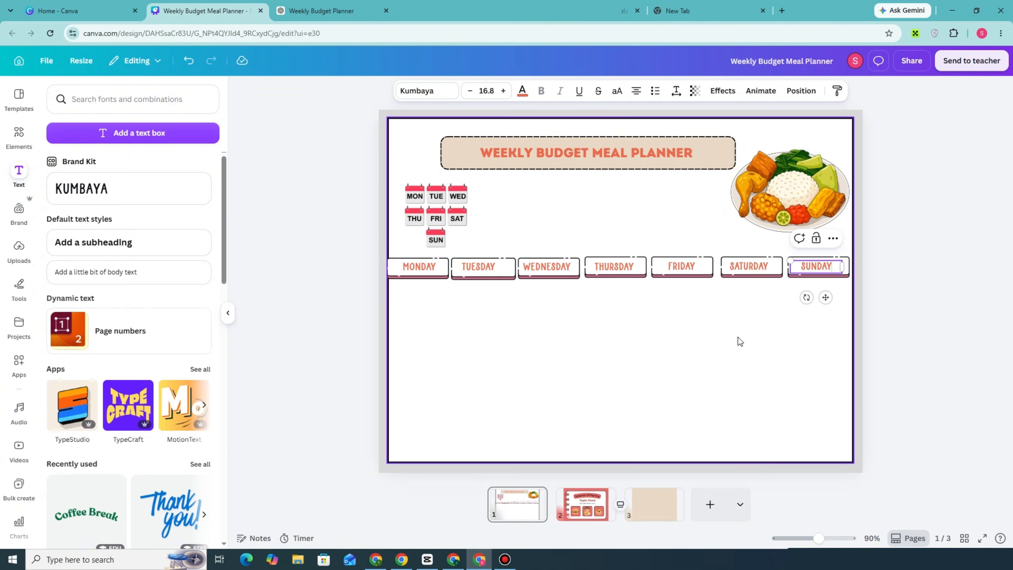
left_click(337, 4)
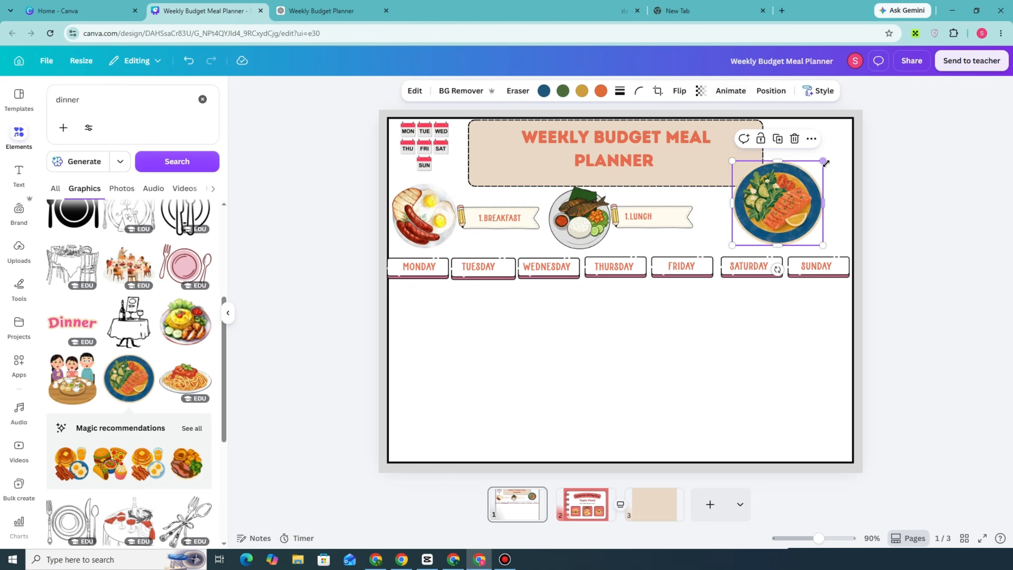
Shrink the salmon plate graphic beside the lunch banner and place a copy of that pencil banner next to the plate.
left_click_drag(822, 163, 738, 218)
left_click(678, 206)
left_click(654, 181)
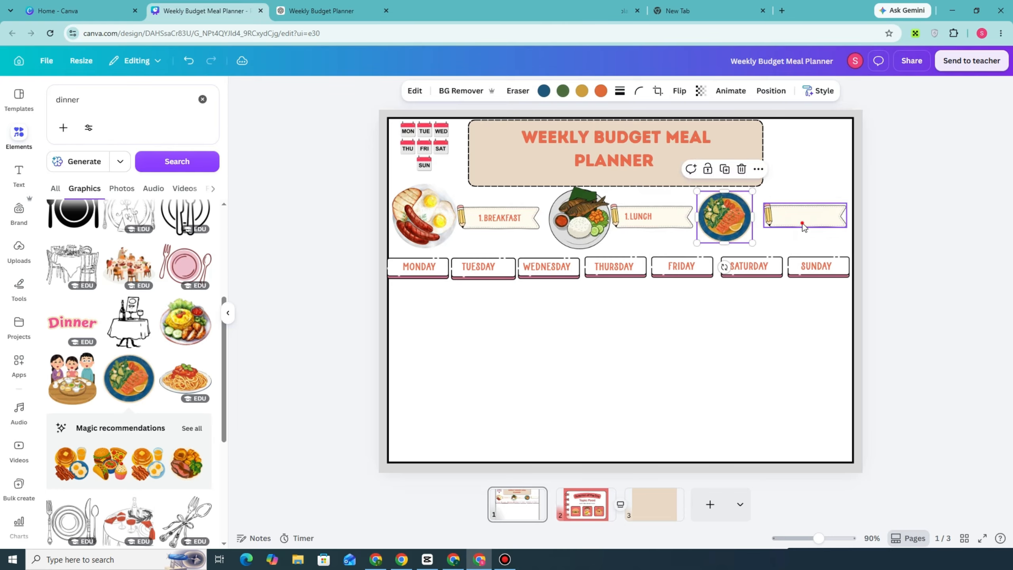
left_click_drag(800, 222, 799, 228)
Duplicate the LUNCH label onto the blank pencil banner, change its text to DINNER and align it within the banner.
left_click(648, 216)
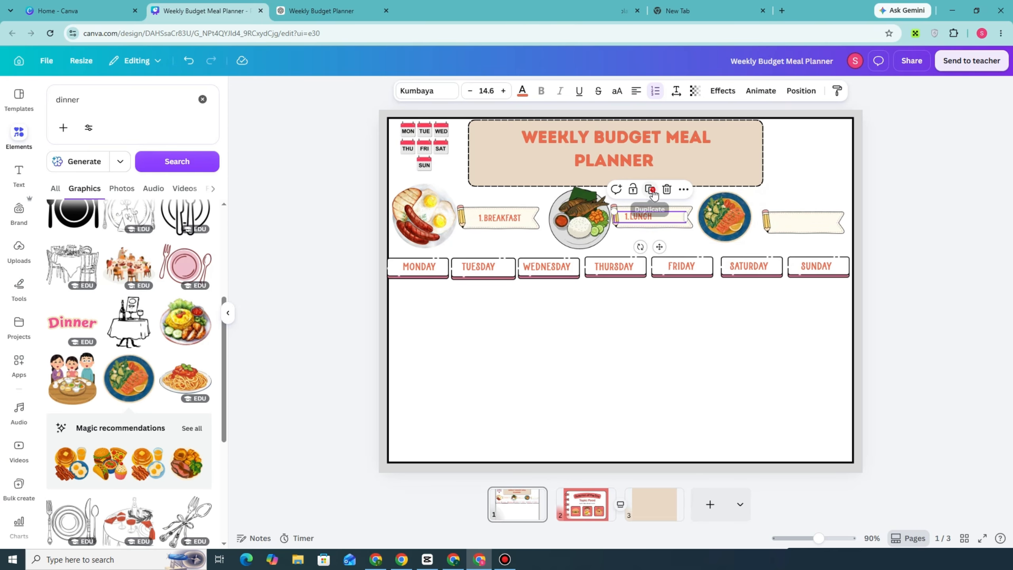
key("ctrl+d")
left_click_drag(653, 226, 797, 226)
double_click(799, 223)
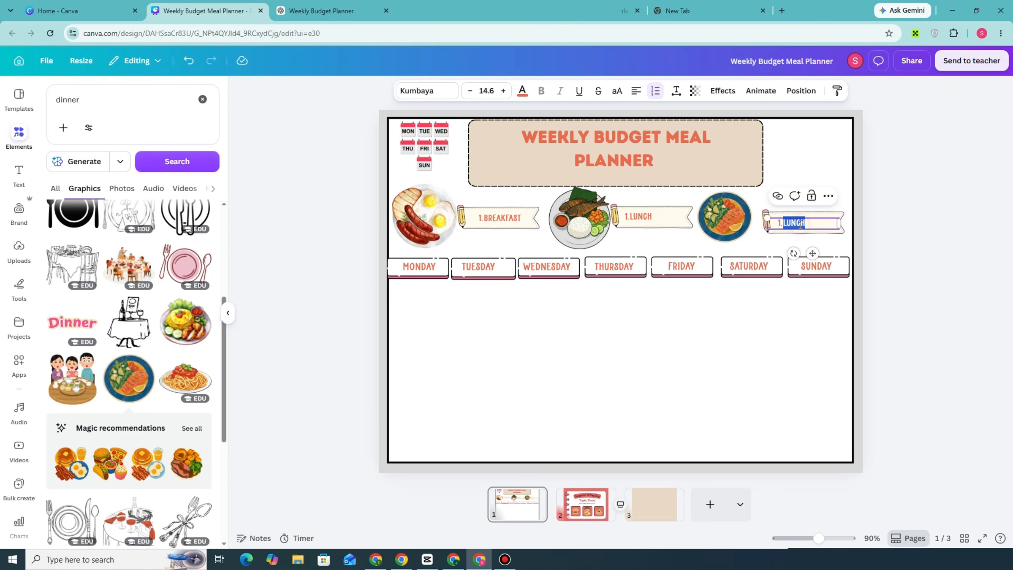
type("DINNER")
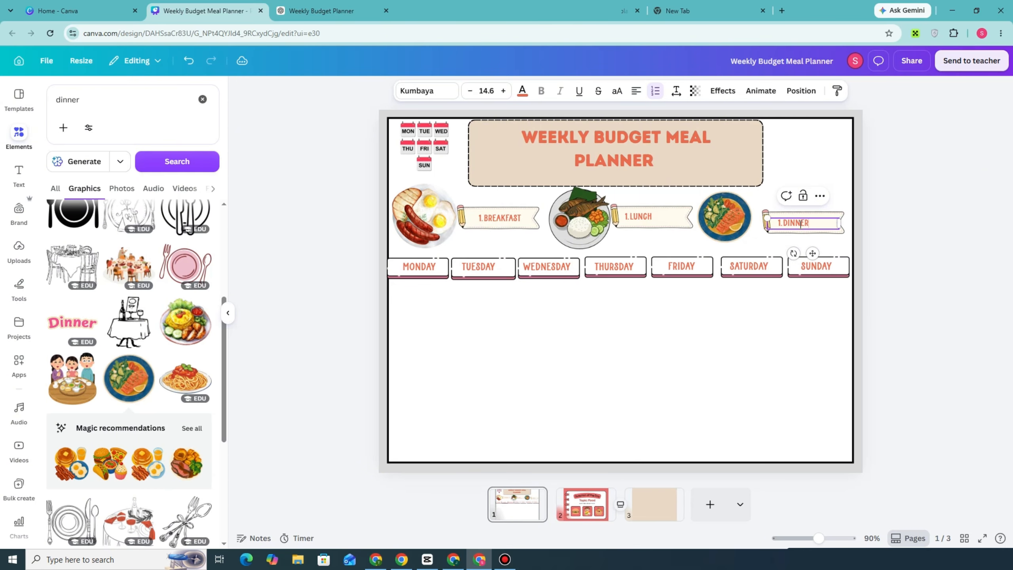
left_click(890, 203)
left_click_drag(821, 222, 825, 220)
Renumber the LUNCH label as 2 and the DINNER label as 3.
left_click(632, 218)
double_click(628, 217)
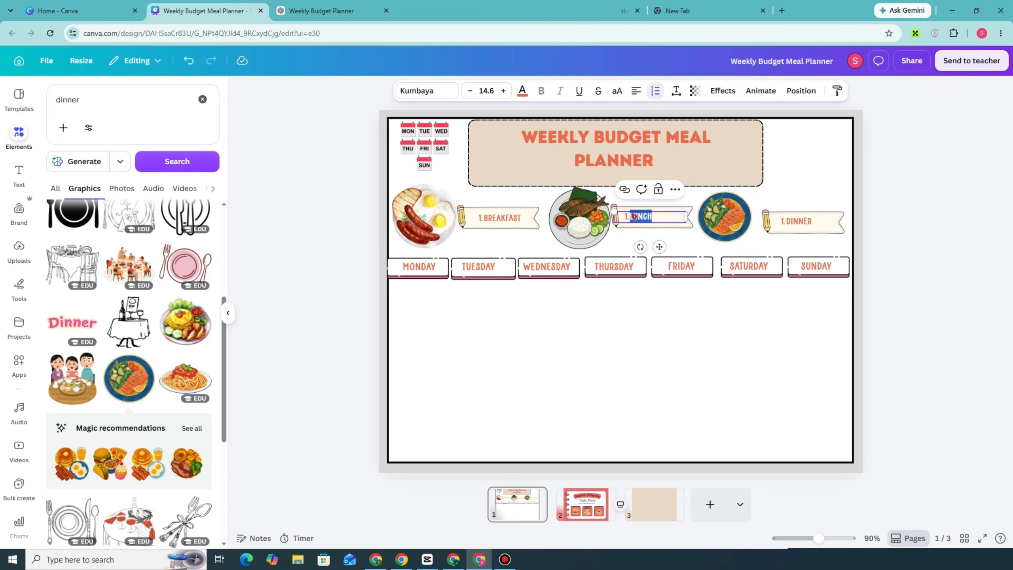
left_click(629, 220)
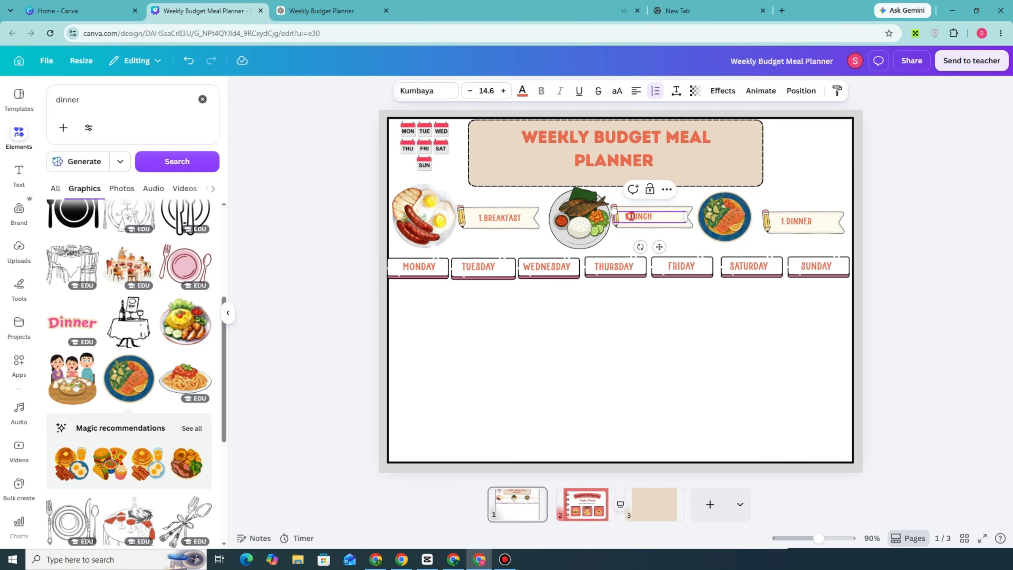
key("BackSpace")
type("2.")
left_click(788, 222)
left_click(787, 223)
left_click(787, 223)
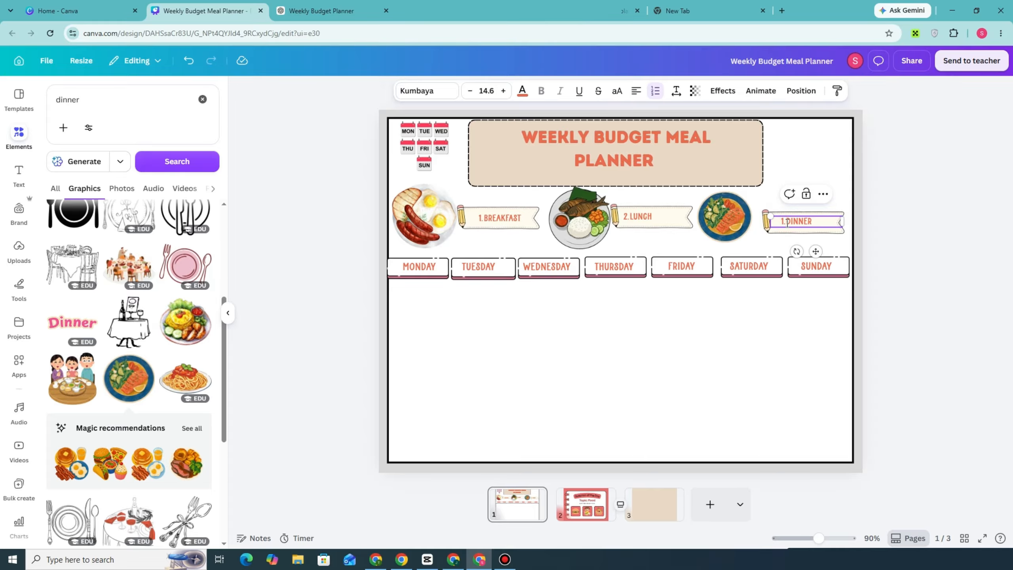
type("3.")
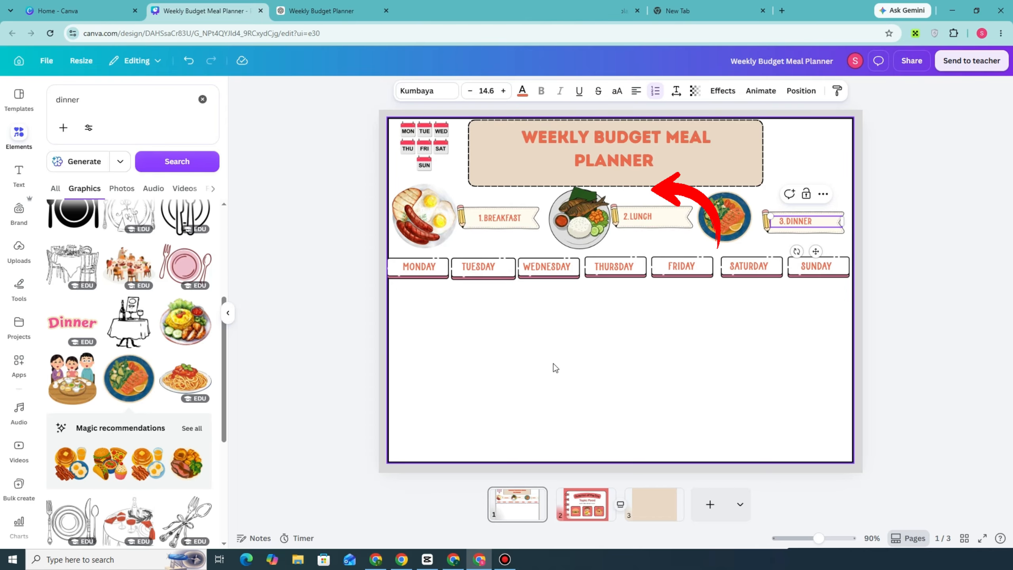
Replace the copied oatmeal text in the middle Monday box with "Eggs + toast" and shift it into the box.
key("ctrl+Tab")
left_click(183, 5)
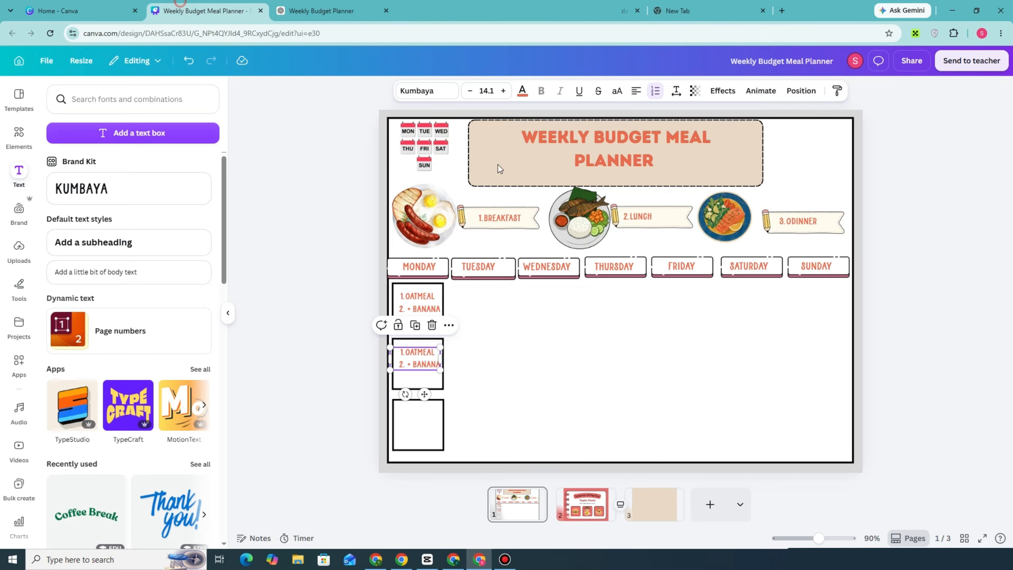
double_click(414, 351)
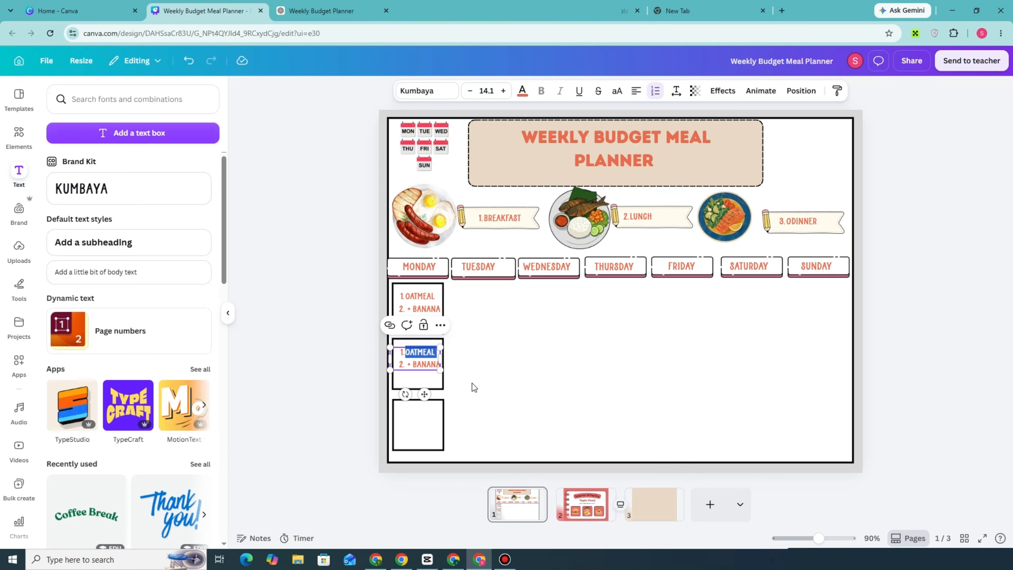
key("ctrl+a")
type("EGGS + TOAST")
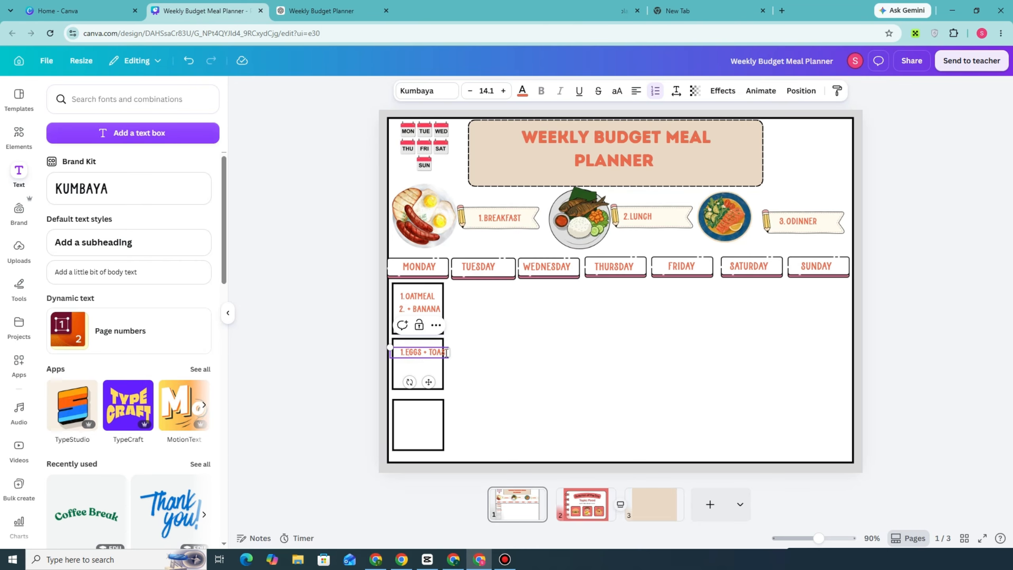
left_click(482, 369)
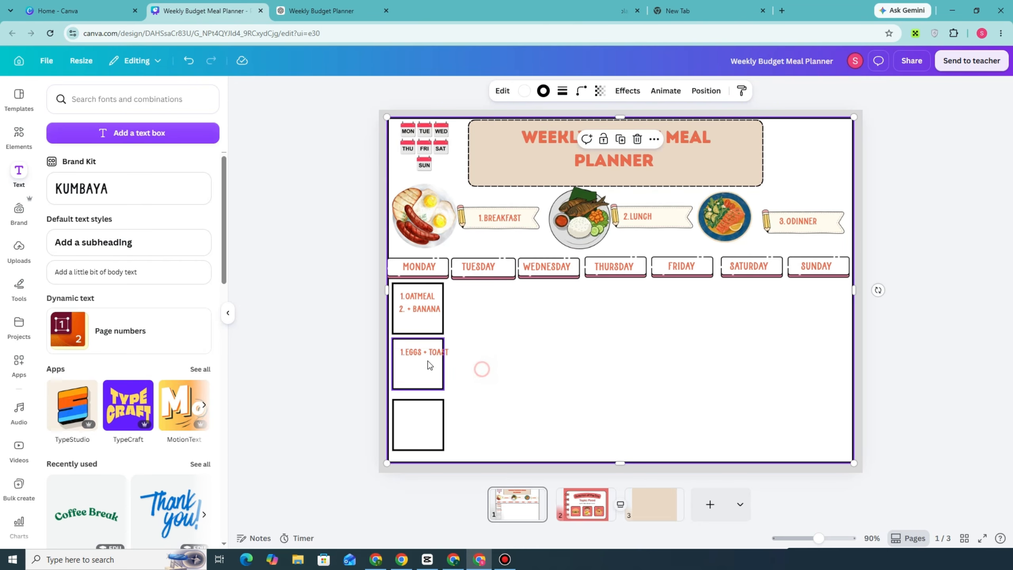
left_click_drag(429, 353, 426, 356)
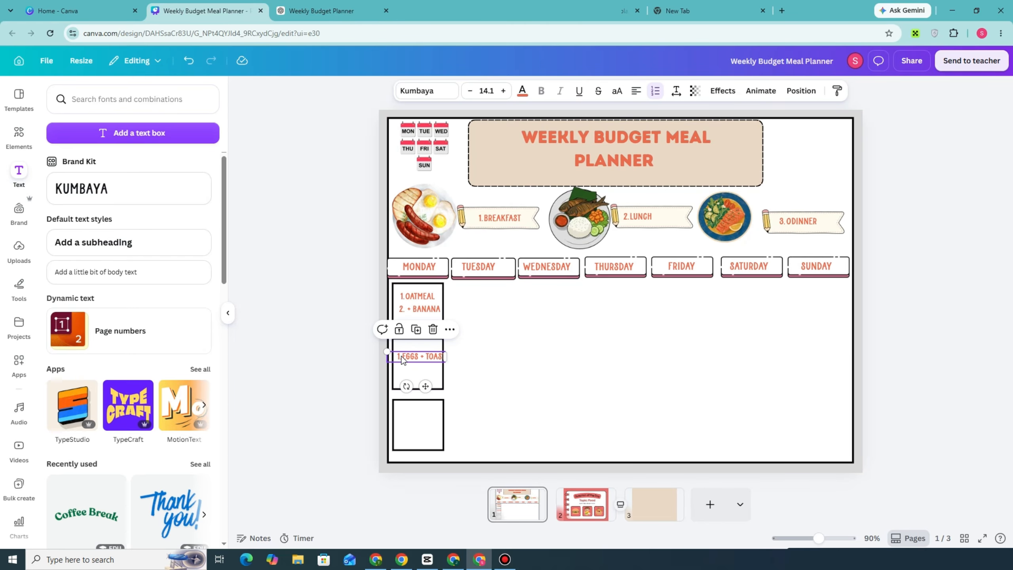
Switch to the ChatGPT meal plan and copy Monday's lunch, "Turkey & cheese sandwich + fruit".
left_click(358, 5)
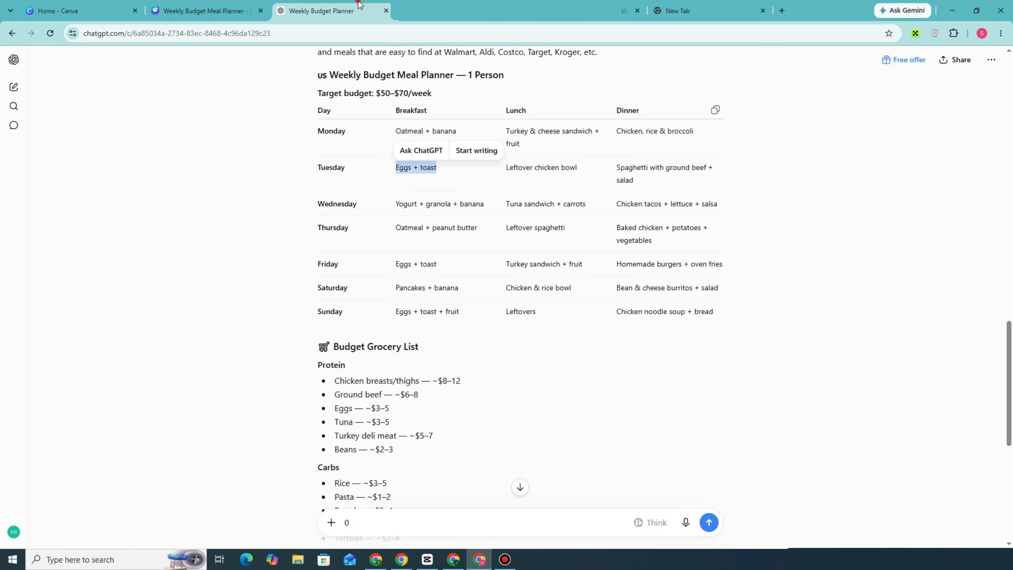
left_click(519, 144)
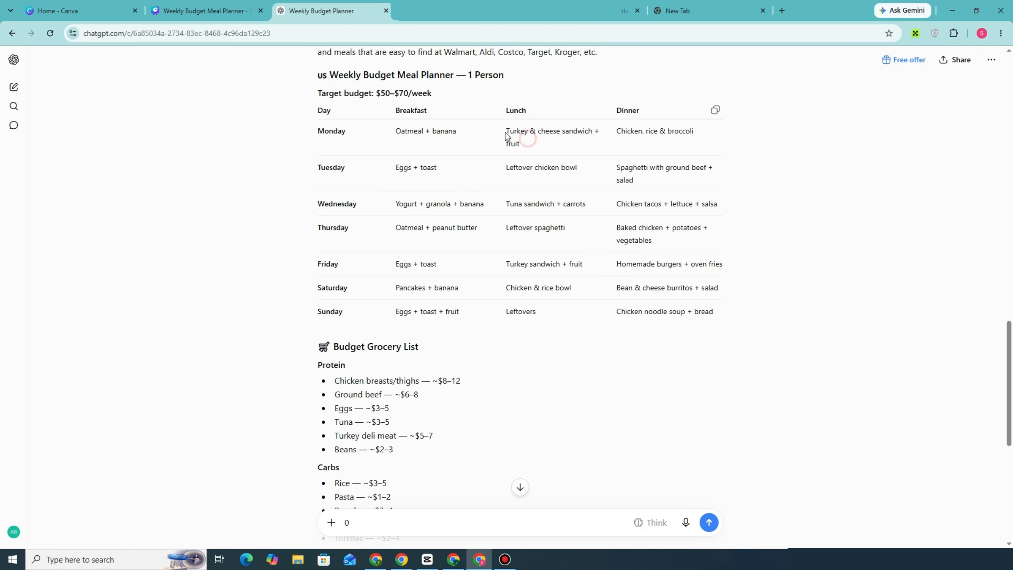
left_click_drag(555, 153, 543, 143)
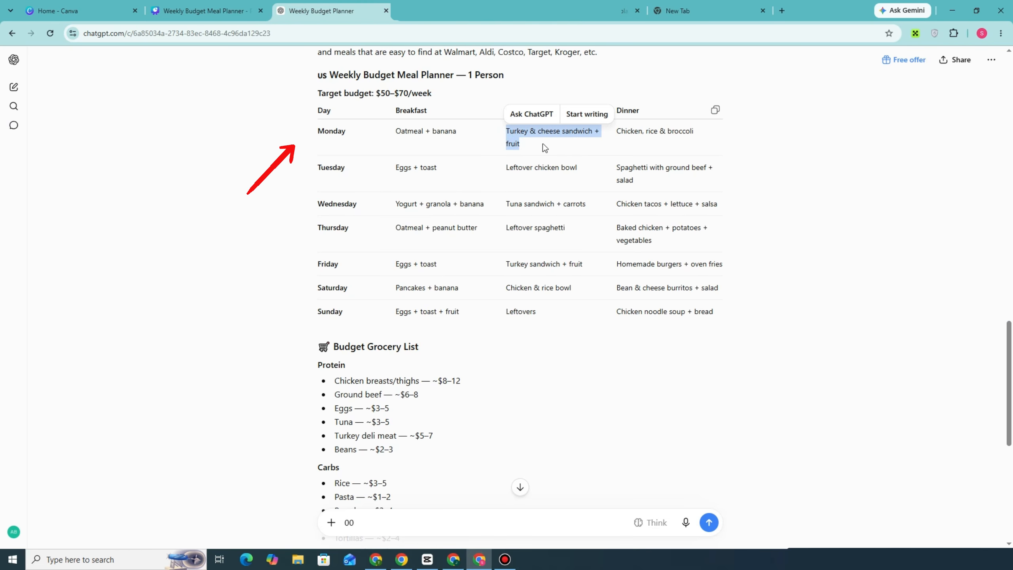
right_click(561, 142)
left_click(578, 150)
Back in Canva, replace the middle Monday text with item 2, "Turkey & cheese sandwich + fruit", on two lines and shrink it to size 9.8.
left_click(253, 7)
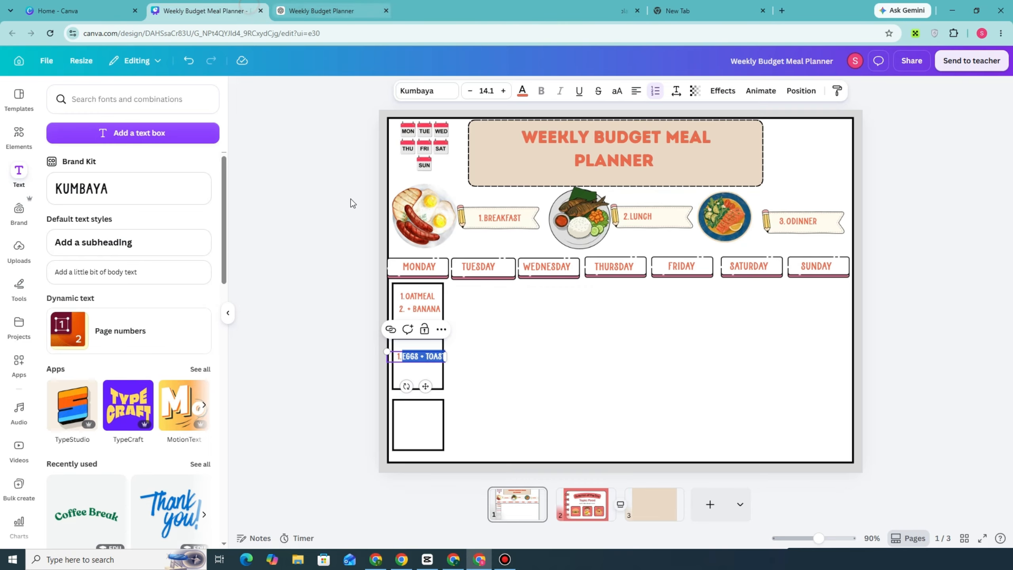
key("BackSpace")
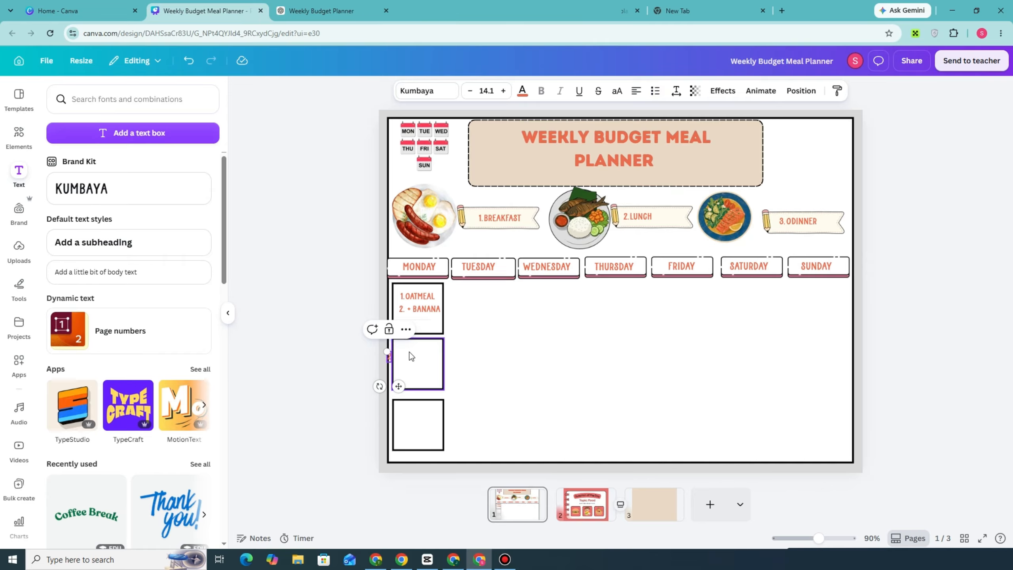
key("ctrl+v")
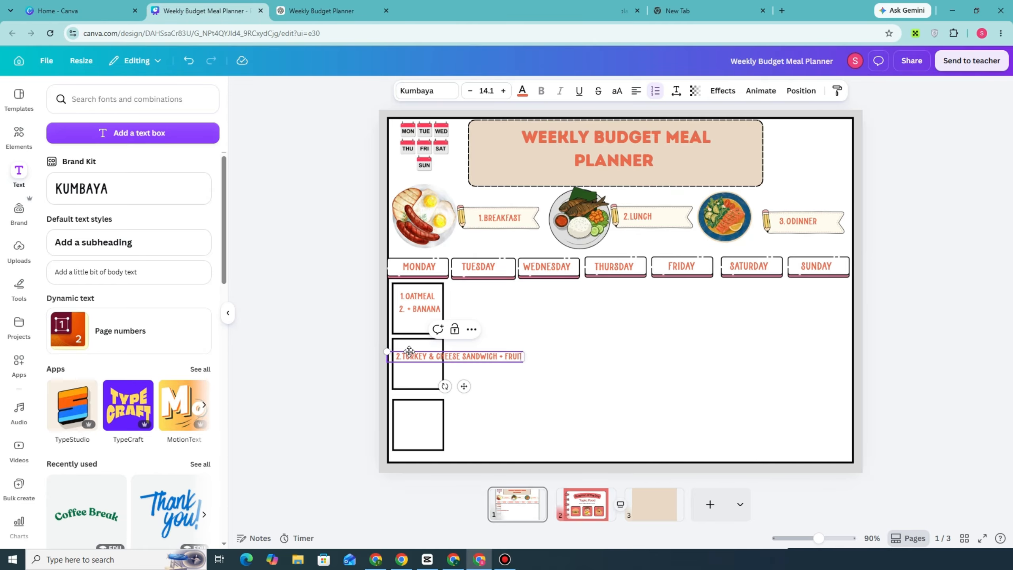
left_click(462, 356)
key("Return")
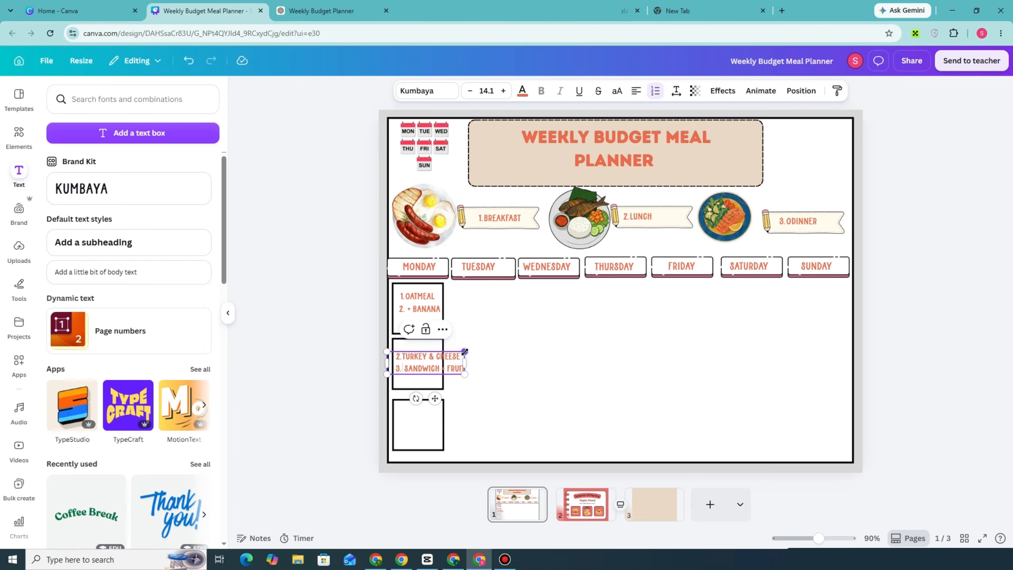
left_click_drag(464, 351, 425, 364)
left_click(469, 354)
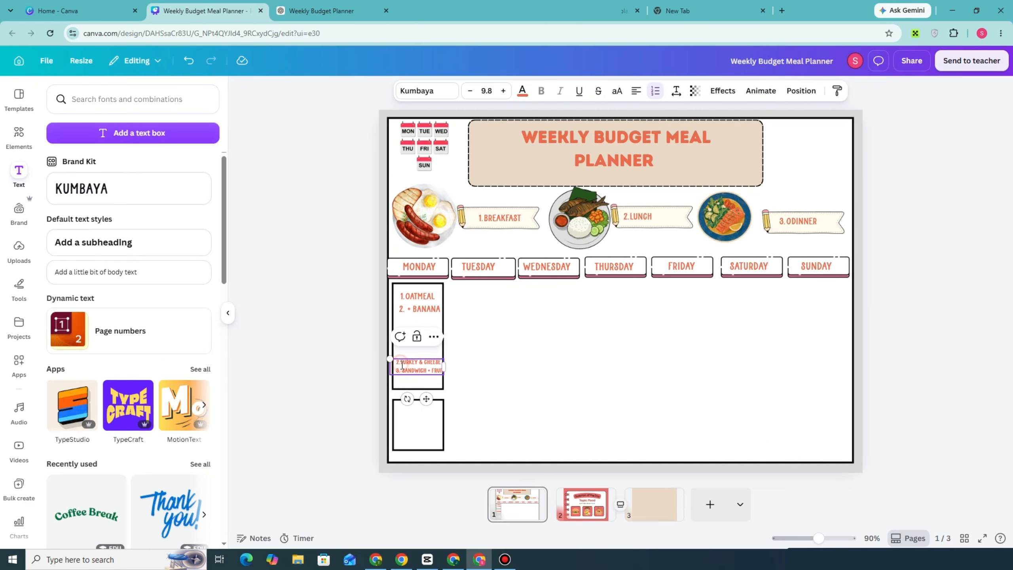
Remove the list number from the "Sandwich + fruit" line and nudge the lunch text into position in its box.
double_click(405, 368)
left_click(402, 370)
key("BackSpace")
left_click(502, 360)
left_click_drag(419, 361, 423, 361)
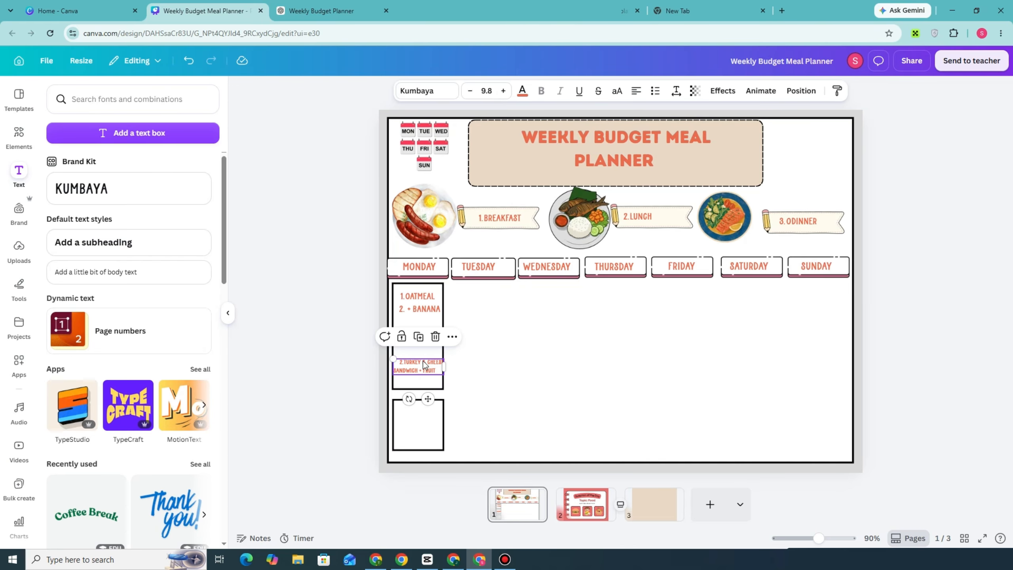
Duplicate the oatmeal text into the lowest Monday box and replace it with "Chicken, rice & broccoli" without the automatic numbering.
left_click(423, 307)
left_click(414, 270)
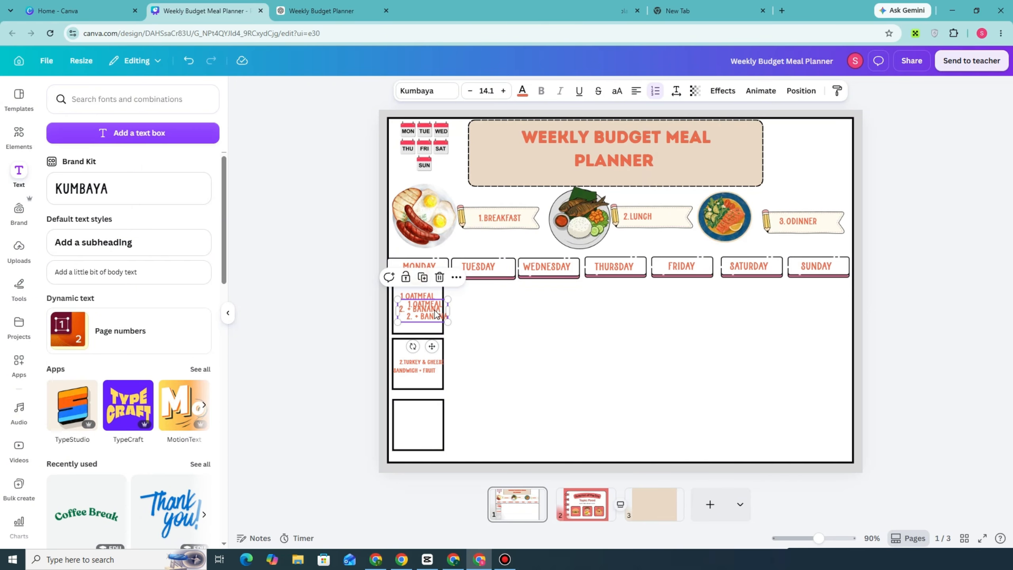
left_click_drag(424, 319, 426, 427)
triple_click(426, 426)
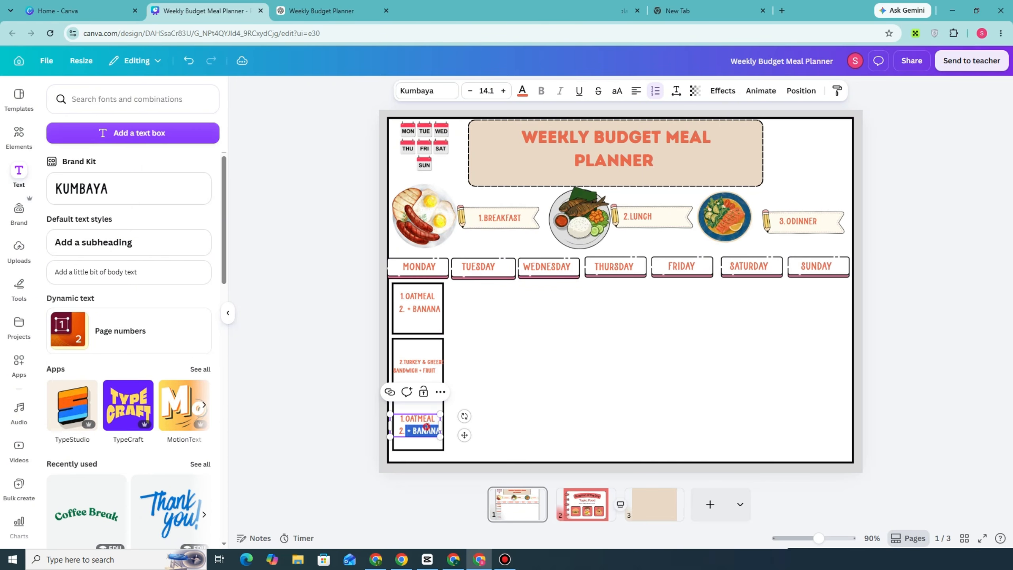
key("ctrl+a")
key("BackSpace")
type("3.")
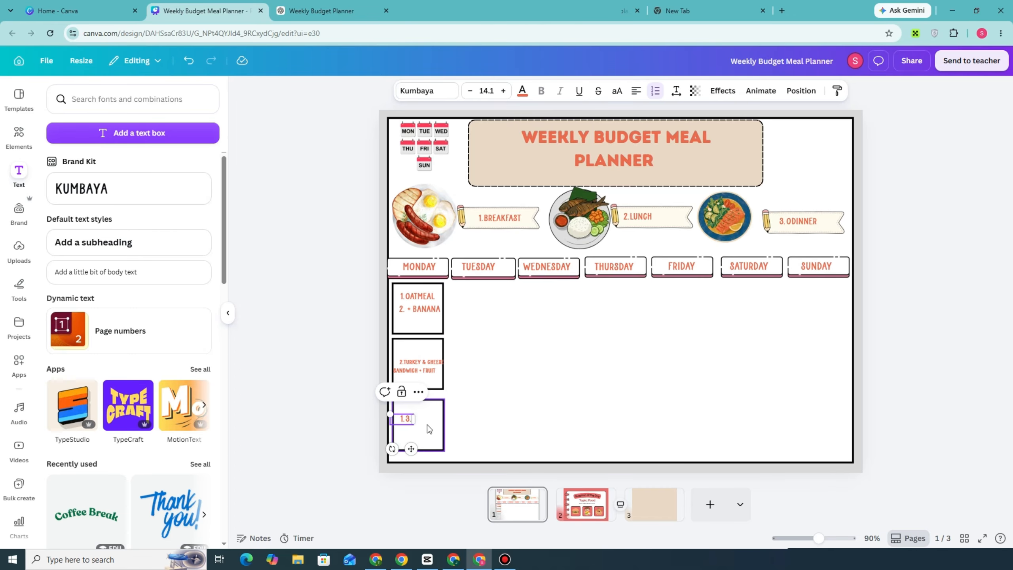
key("BackSpace")
key("BackSpace")
key("BackSpace")
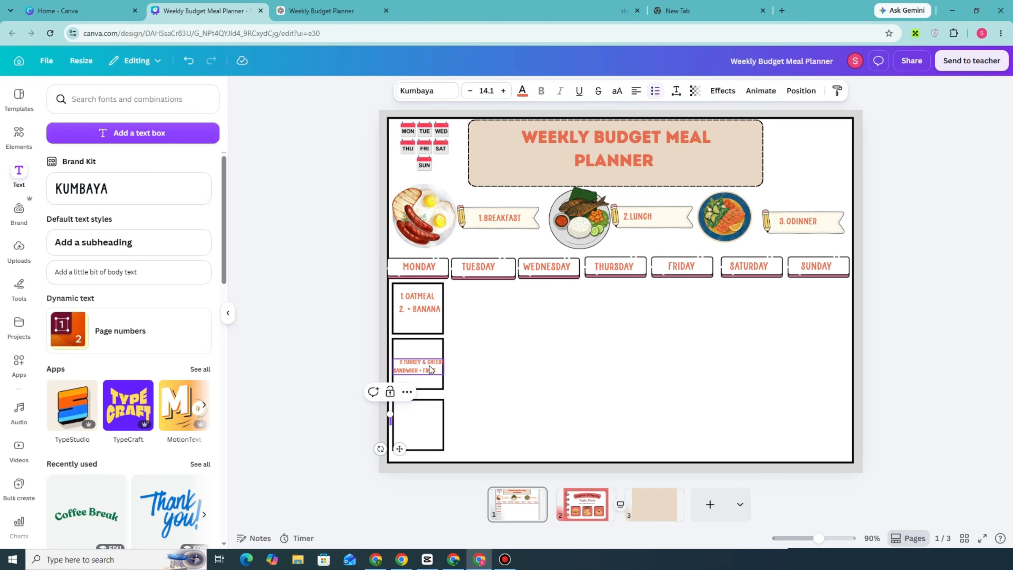
key("ctrl+v")
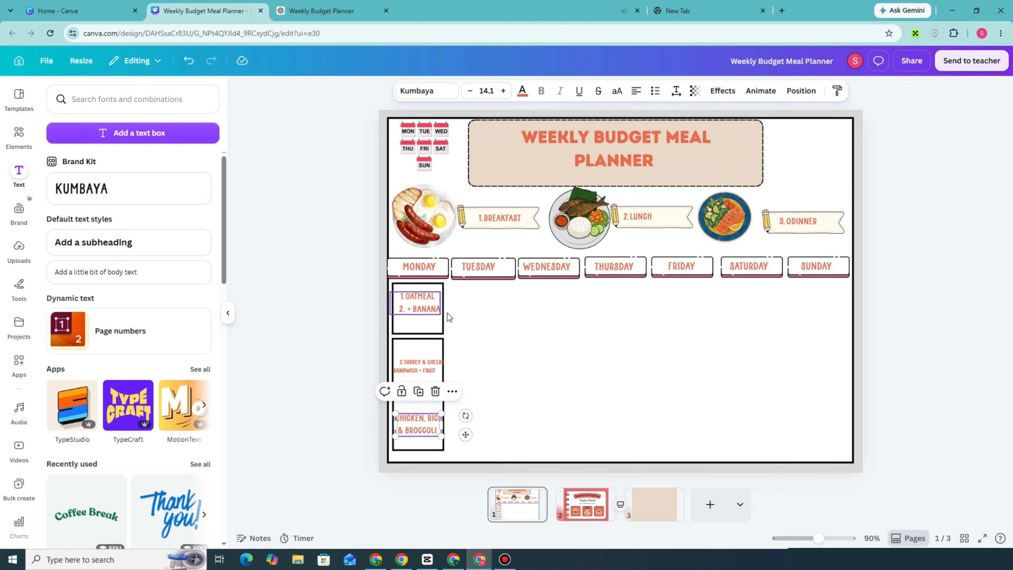
Duplicate the black-outlined meal box across the planner, filling the breakfast row and the lunch and dinner rows through Friday.
left_click(429, 287)
left_click(418, 261)
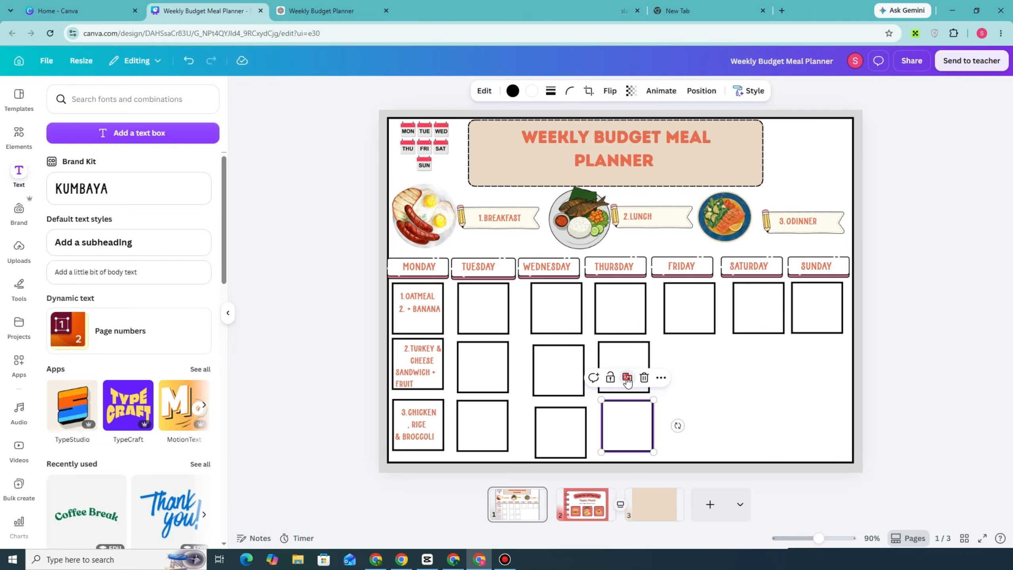
left_click(627, 379)
left_click_drag(631, 469, 687, 352)
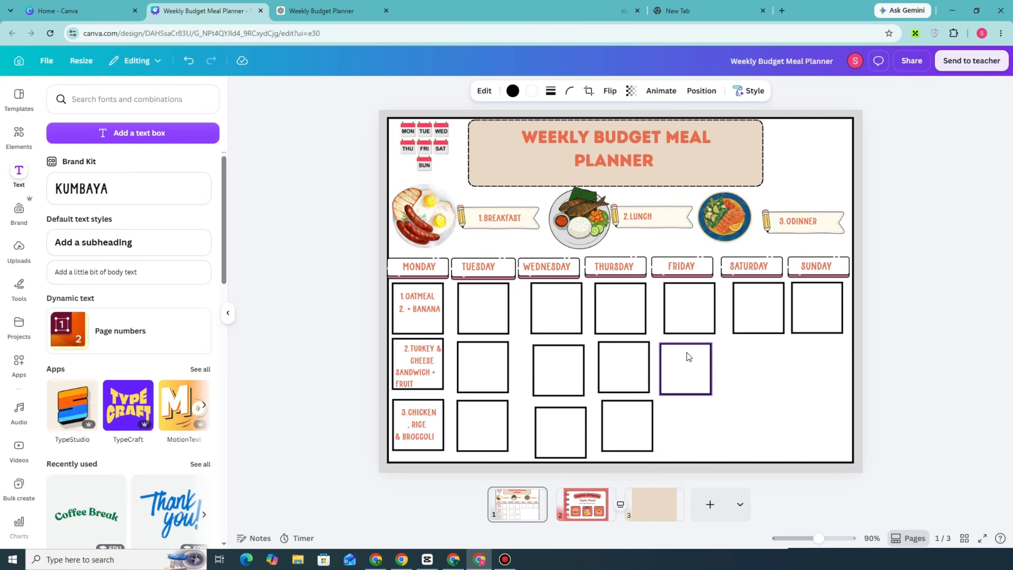
left_click(686, 321)
left_click_drag(753, 310, 702, 429)
Nudge the Wednesday and Thursday dinner boxes and Friday's breakfast box into line with their columns.
left_click_drag(631, 430, 576, 426)
left_click_drag(628, 428, 670, 426)
left_click_drag(692, 312, 694, 314)
Duplicate the Saturday breakfast box to fill the empty lunch and dinner positions under Saturday and Sunday.
left_click(757, 334)
left_click(759, 260)
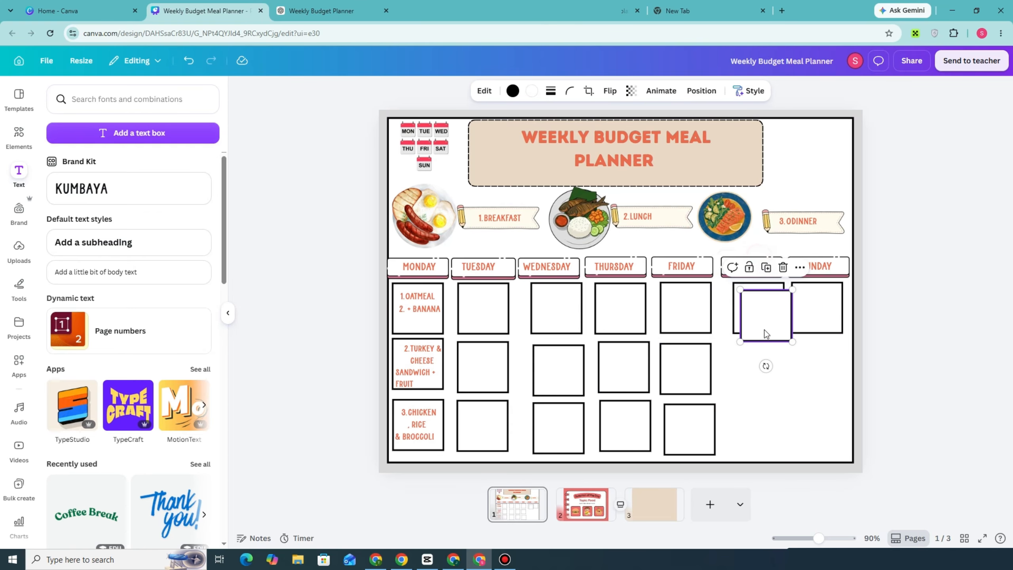
left_click_drag(764, 329, 754, 362)
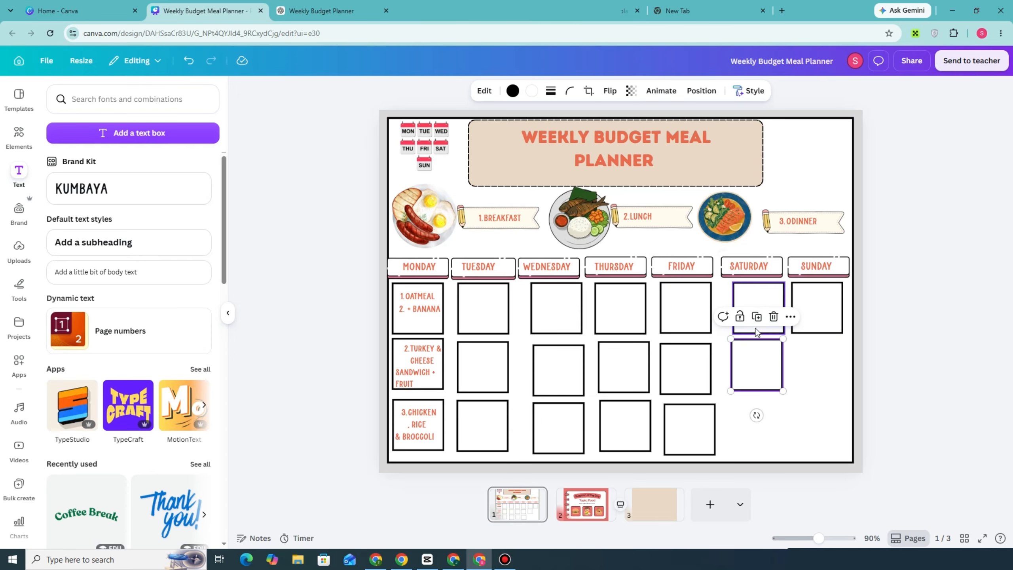
left_click(757, 318)
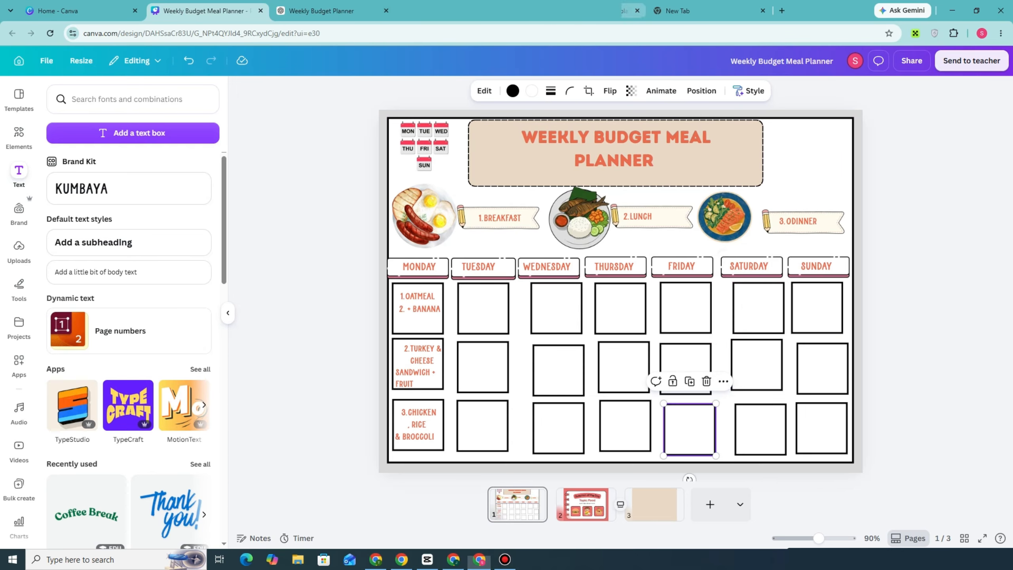
Switch to the ChatGPT meal plan and copy the "Budget Grocery List" heading below the meal table.
left_click(351, 6)
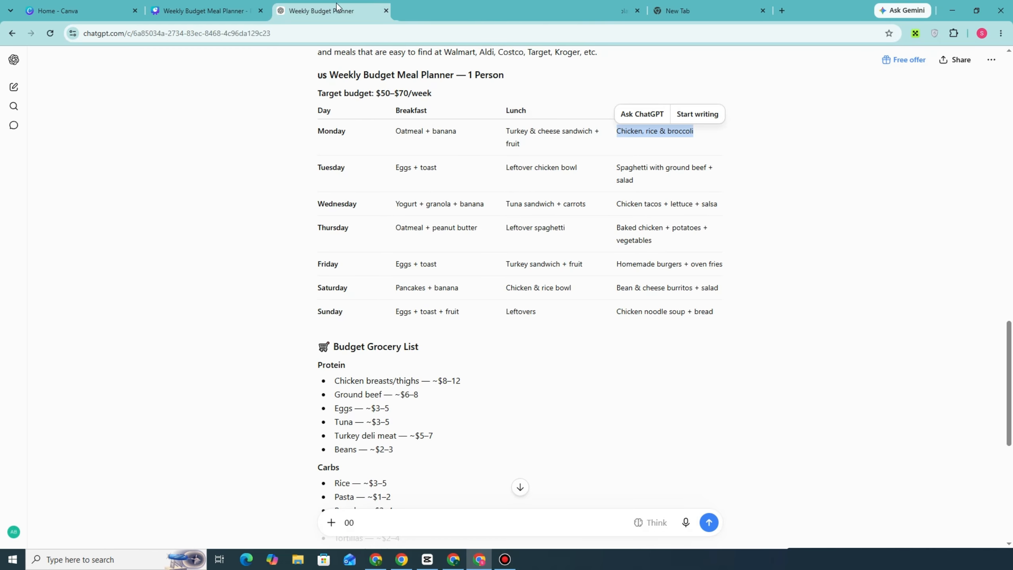
left_click(195, 4)
left_click(297, 5)
scroll(403, 312, "down", 3)
left_click_drag(336, 240, 418, 242)
right_click(414, 243)
left_click(462, 252)
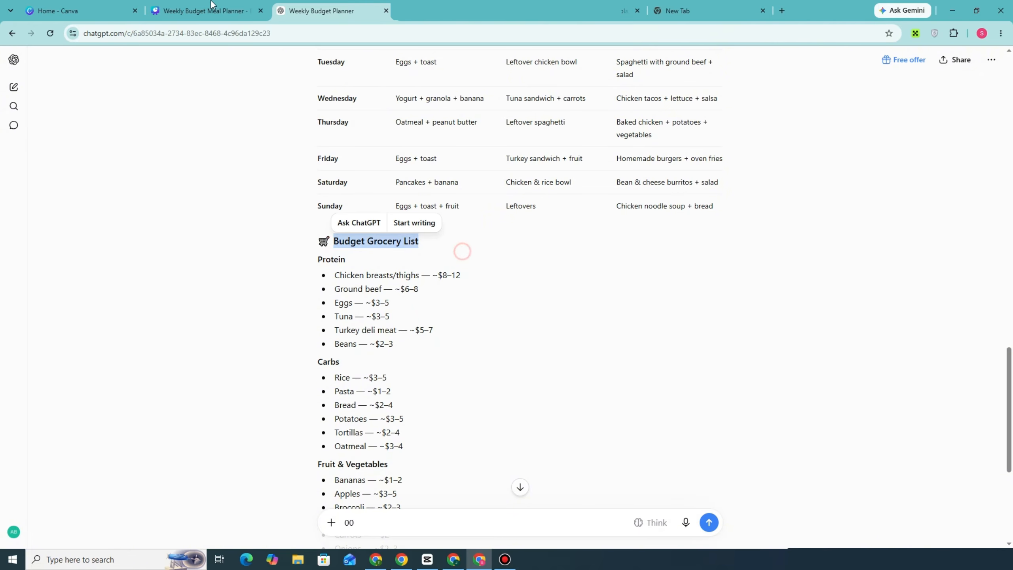
Back in Canva, replace the "Question of the Day" title on page 2 with "Budget Grocery List".
left_click(204, 10)
left_click(587, 499)
left_click(596, 179)
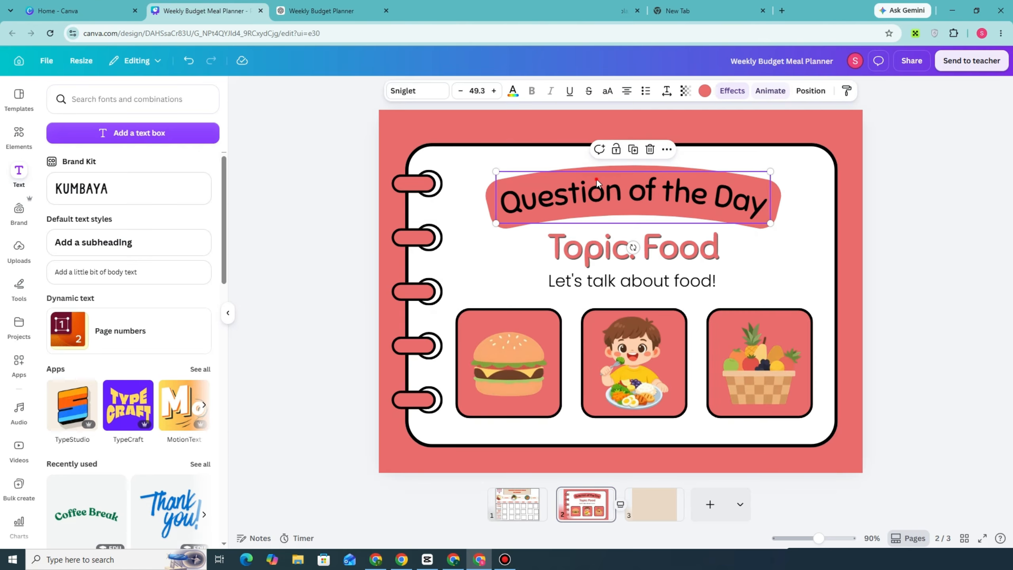
triple_click(604, 191)
key("ctrl+v")
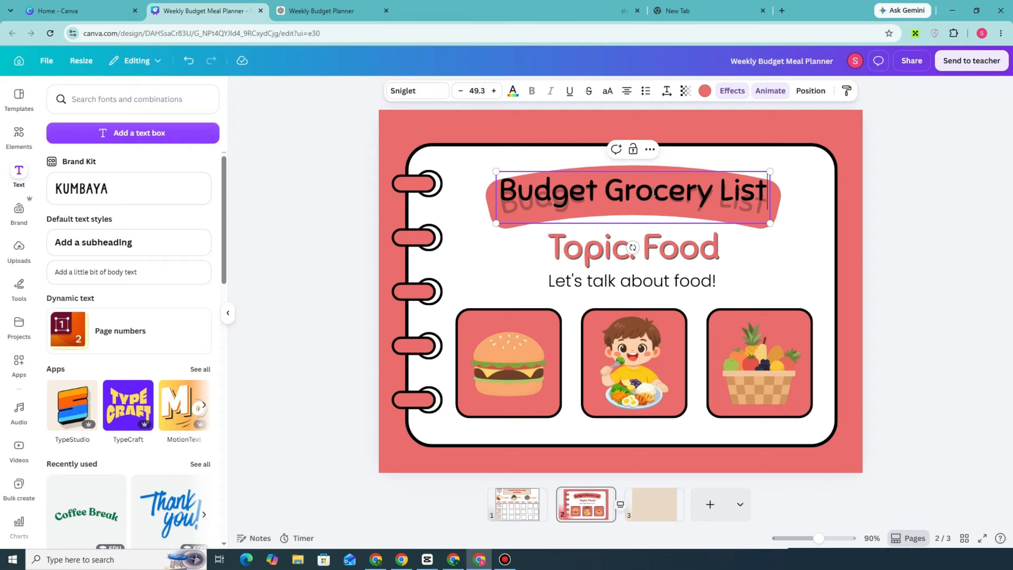
left_click(780, 222)
Delete the "Let's talk about food!" and "Topic: Food" lines below the page 2 title.
left_click(683, 288)
key("Delete")
left_click(673, 263)
key("Delete")
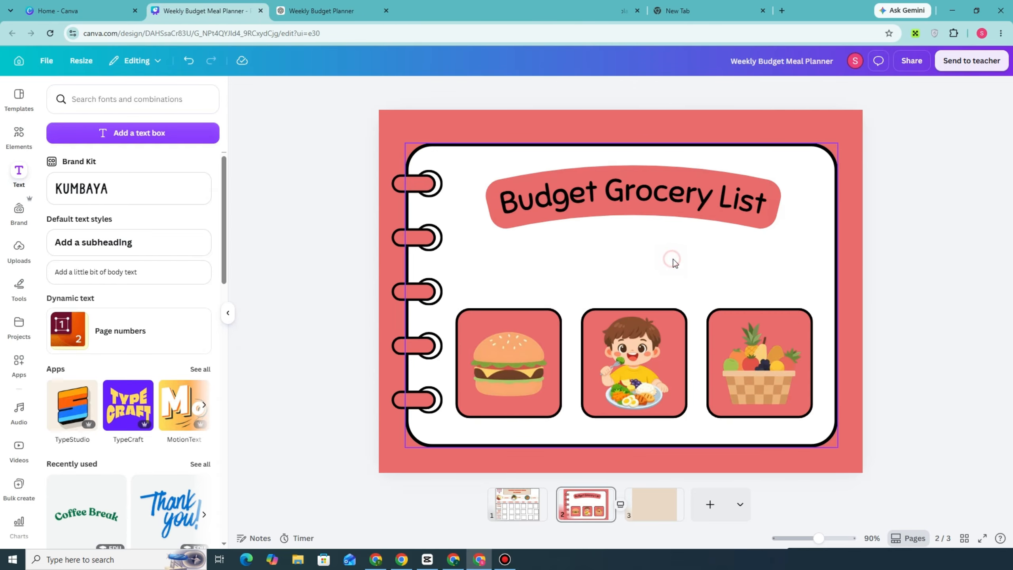
Select the food picture boxes on page 2 and reposition them below the title.
left_click(517, 353)
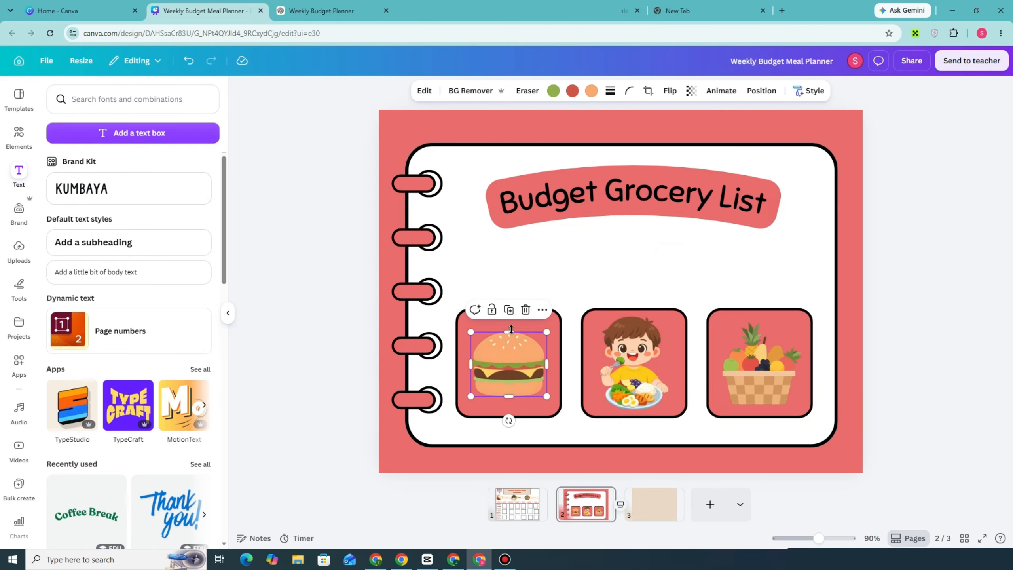
left_click(551, 323)
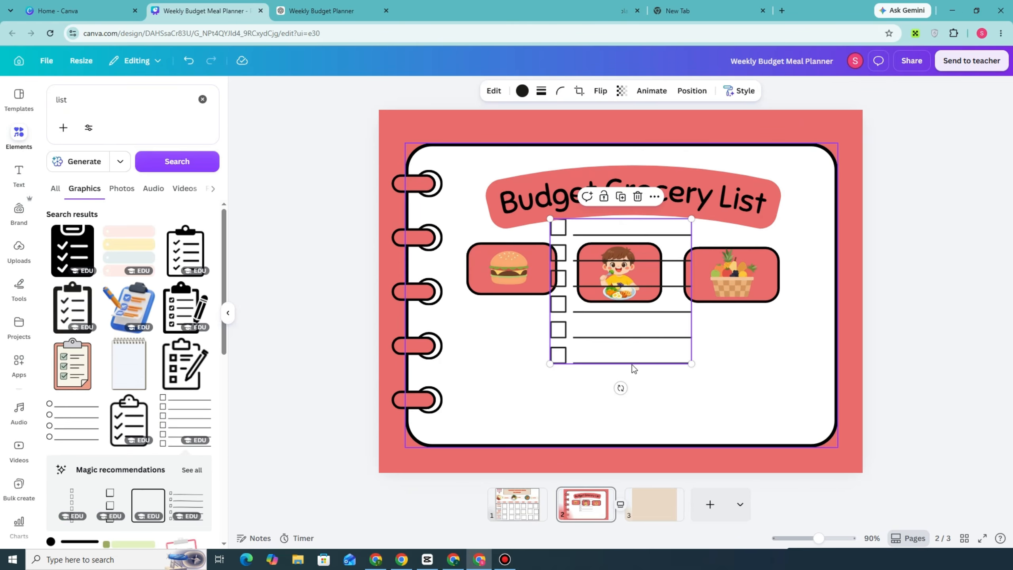
left_click_drag(640, 296, 740, 336)
On page 3, search the graphics for "meal planner", add the colourful Sun–Sat calendar grid and enlarge it.
left_click(652, 512)
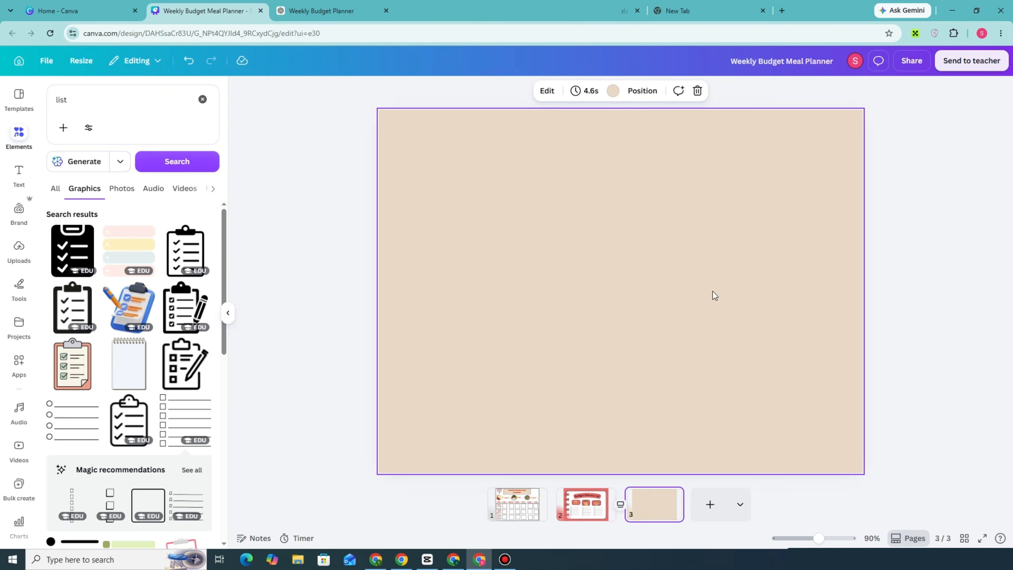
left_click_drag(91, 96, 53, 95)
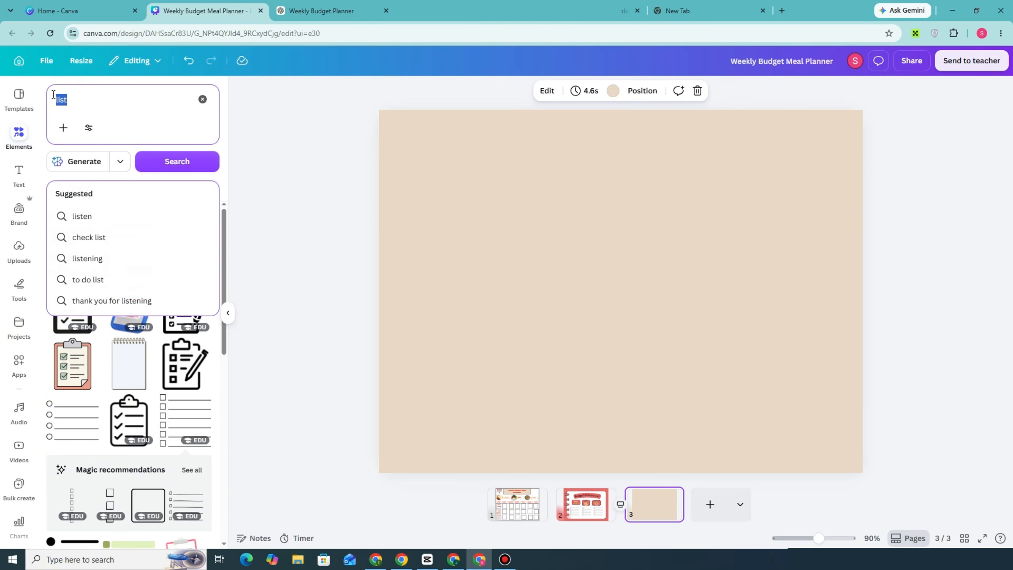
type("meal planner")
key("Return")
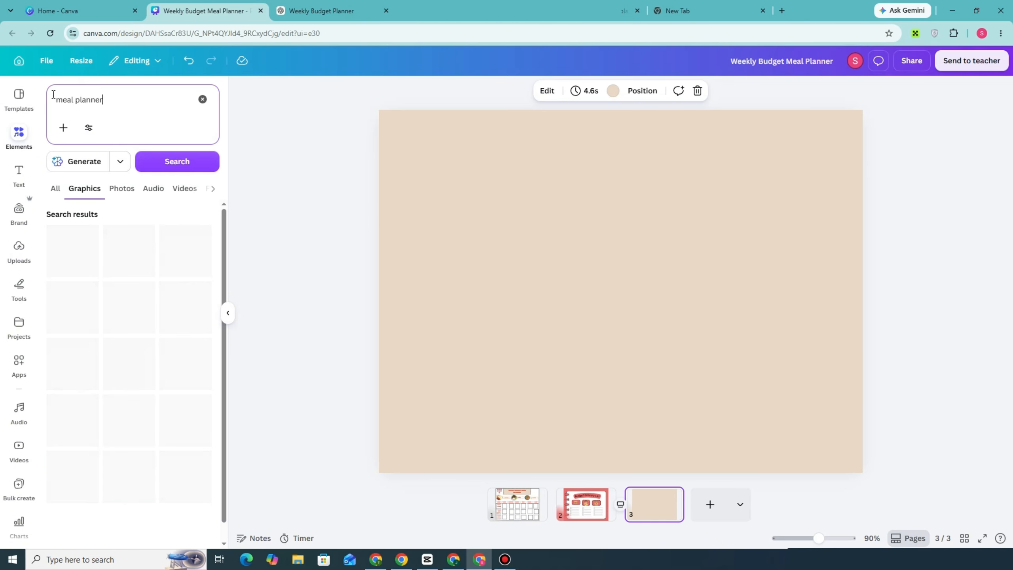
left_click(186, 261)
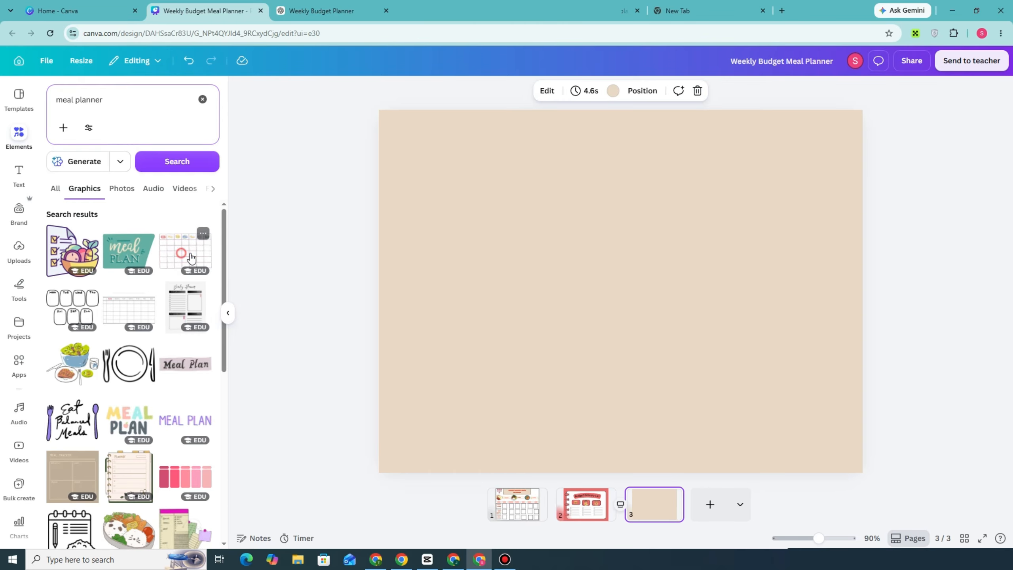
left_click_drag(824, 148, 848, 134)
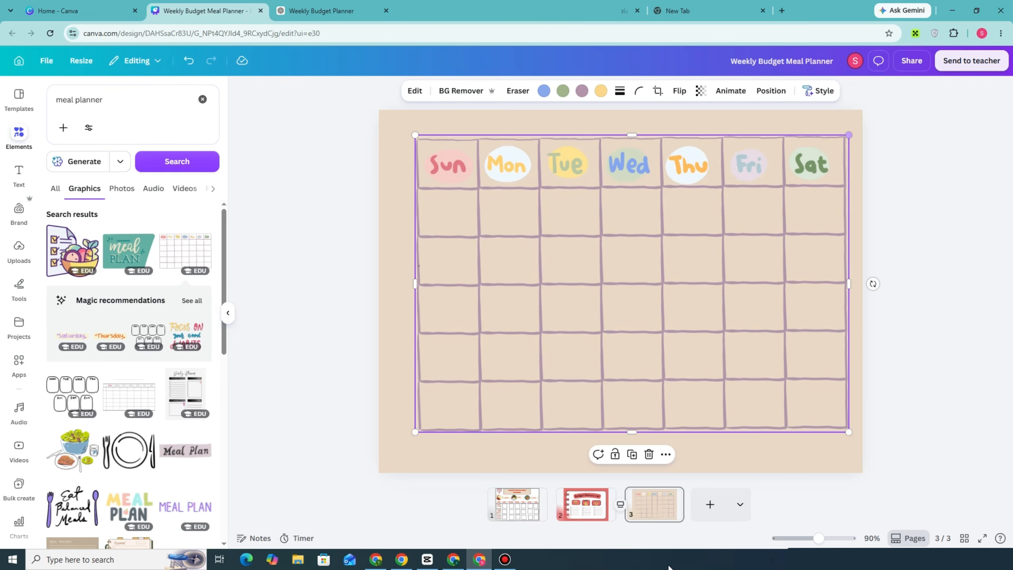
Open the design's download settings and bring up the file type choices.
left_click(911, 61)
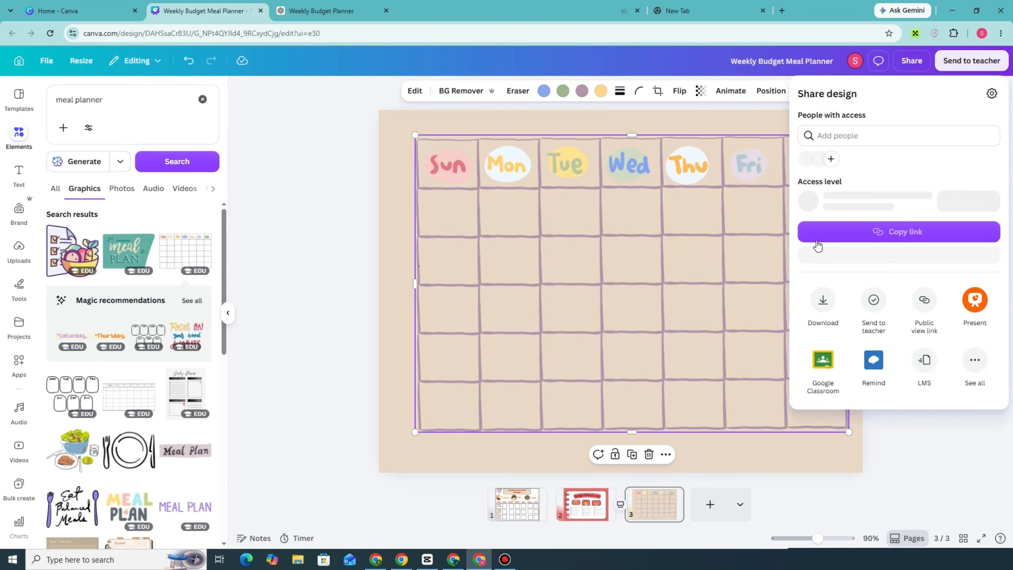
left_click(823, 310)
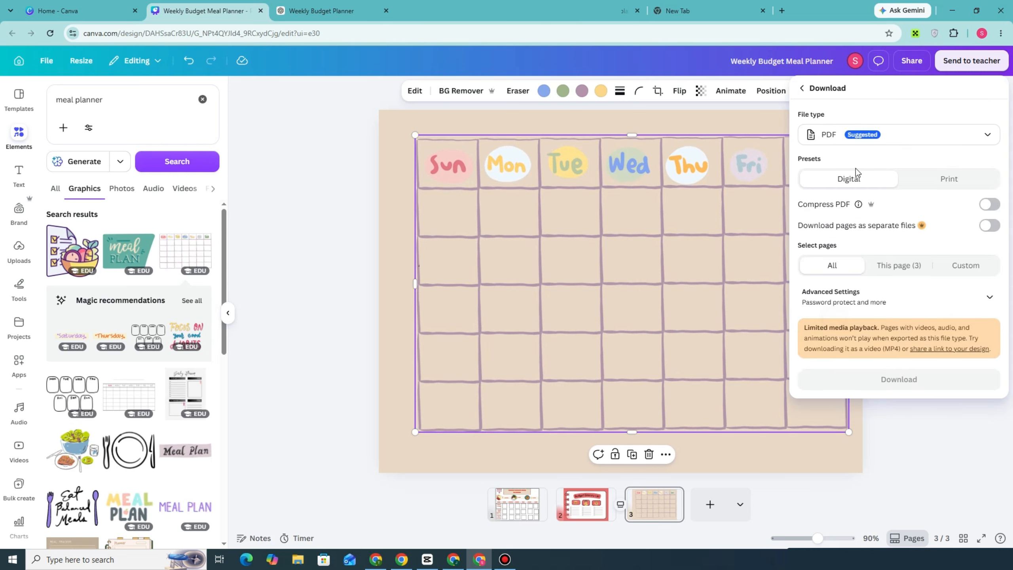
left_click(882, 135)
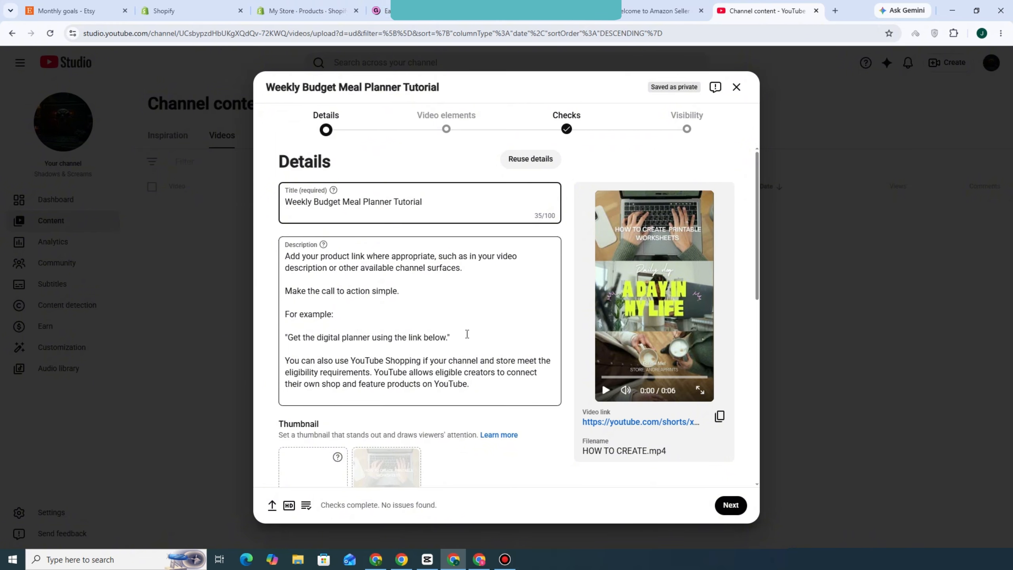
Review the Etsy, Shopify, Gumroad, Amazon and YouTube Studio pages as places to sell and promote the planner.
left_click(75, 10)
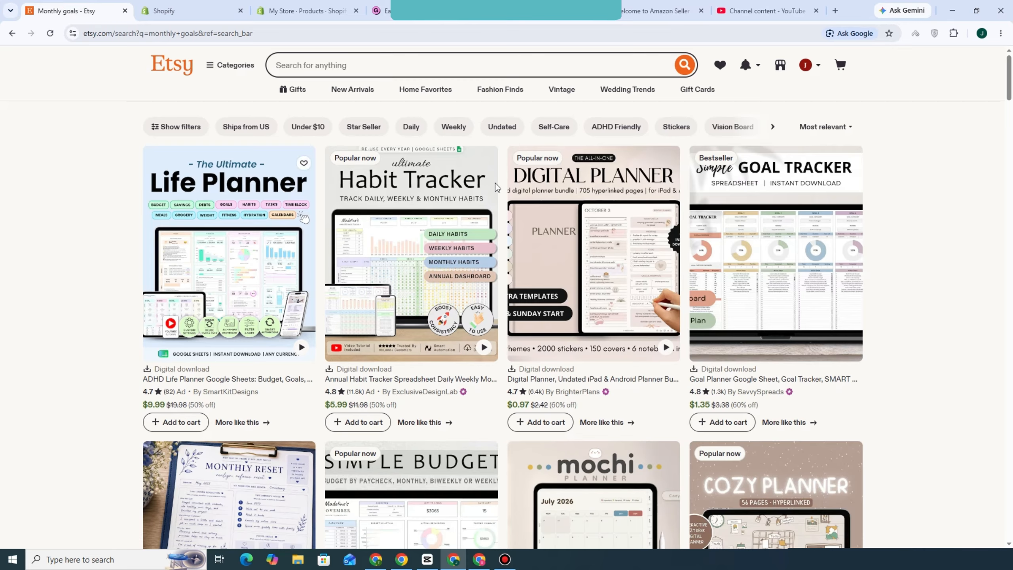
left_click(210, 2)
left_click(278, 3)
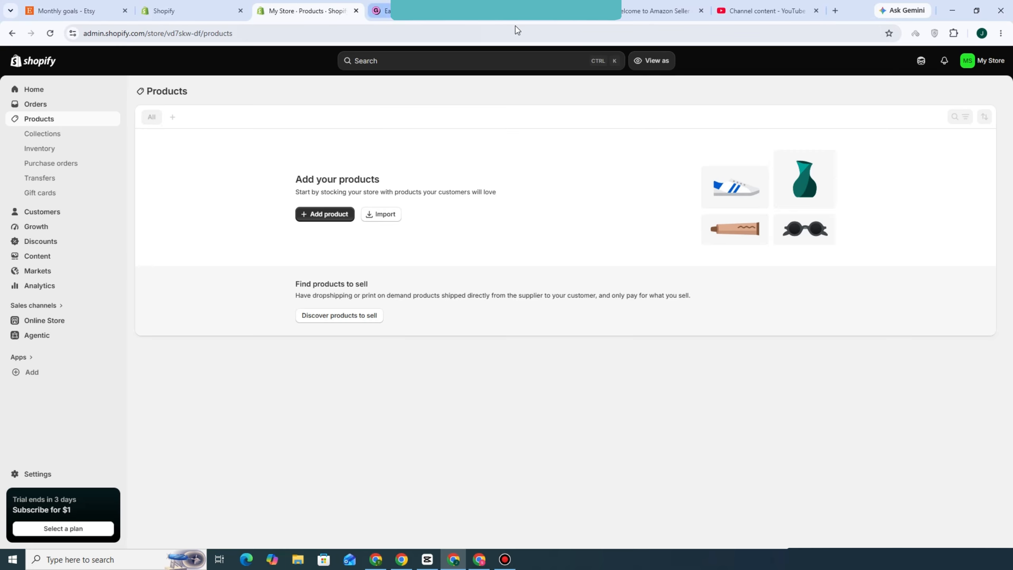
left_click(526, 13)
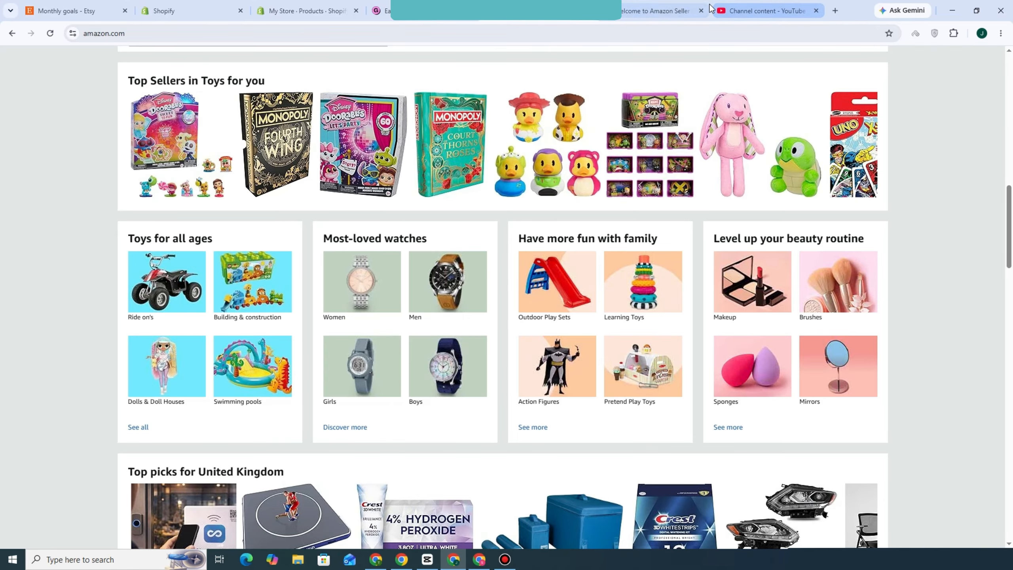
left_click(730, 9)
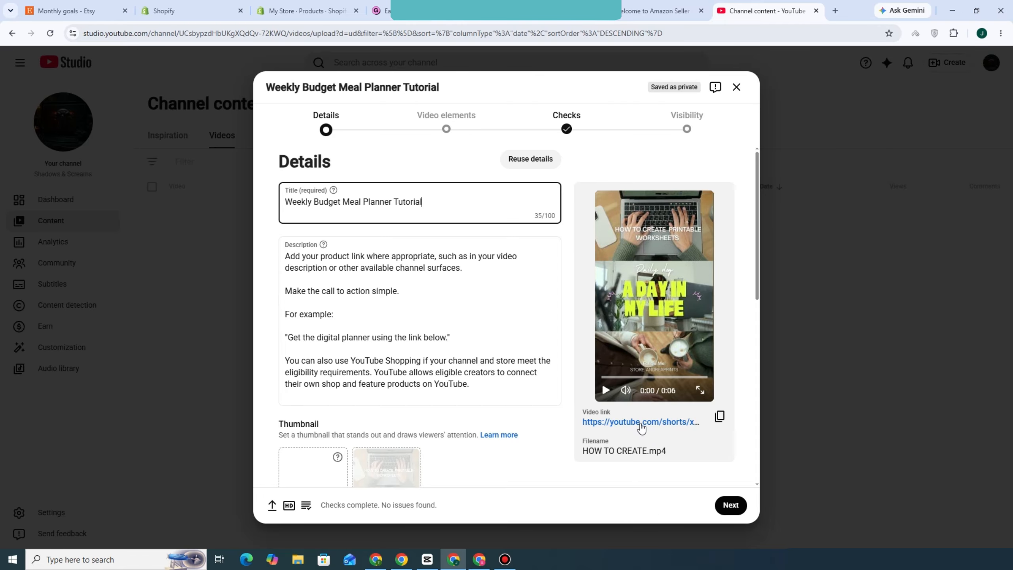
left_click(640, 9)
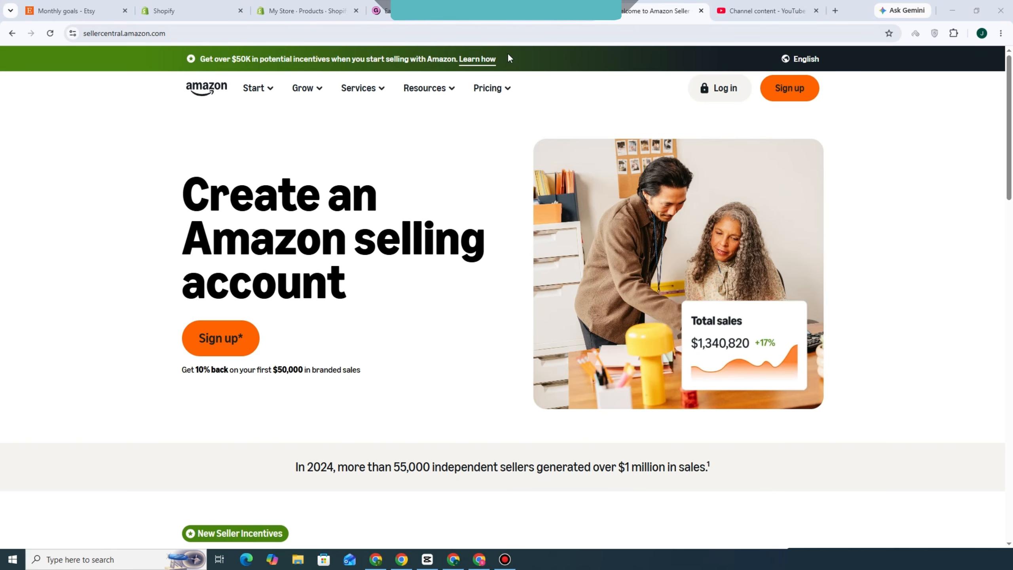
left_click(425, 11)
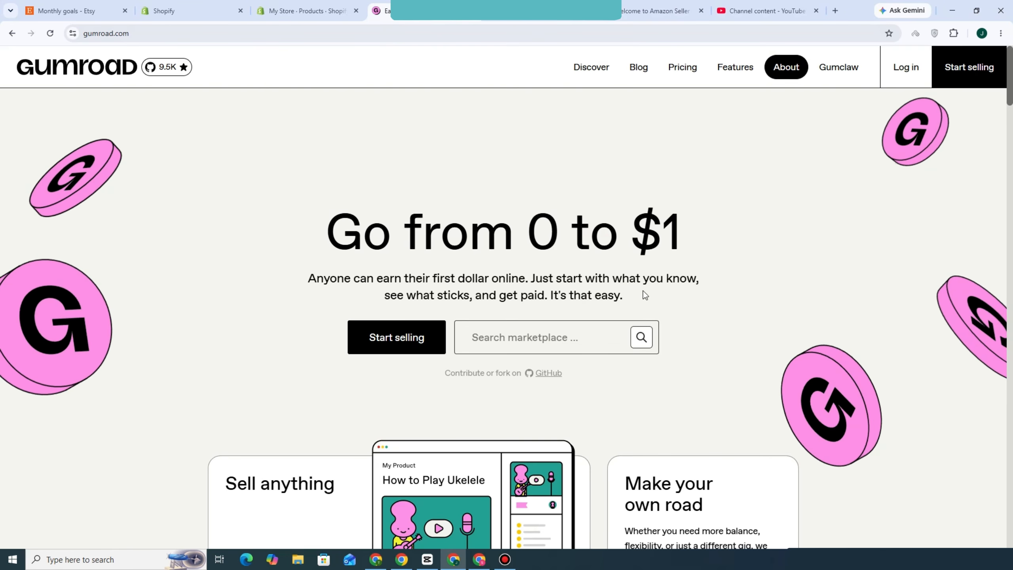
left_click(653, 2)
left_click(537, 5)
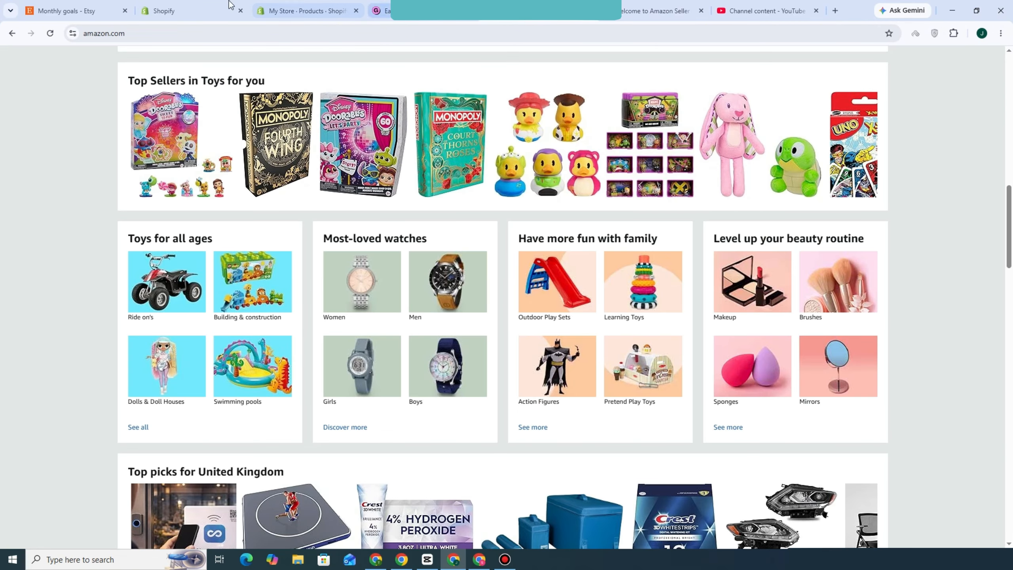
left_click(280, 5)
left_click(167, 4)
left_click(109, 5)
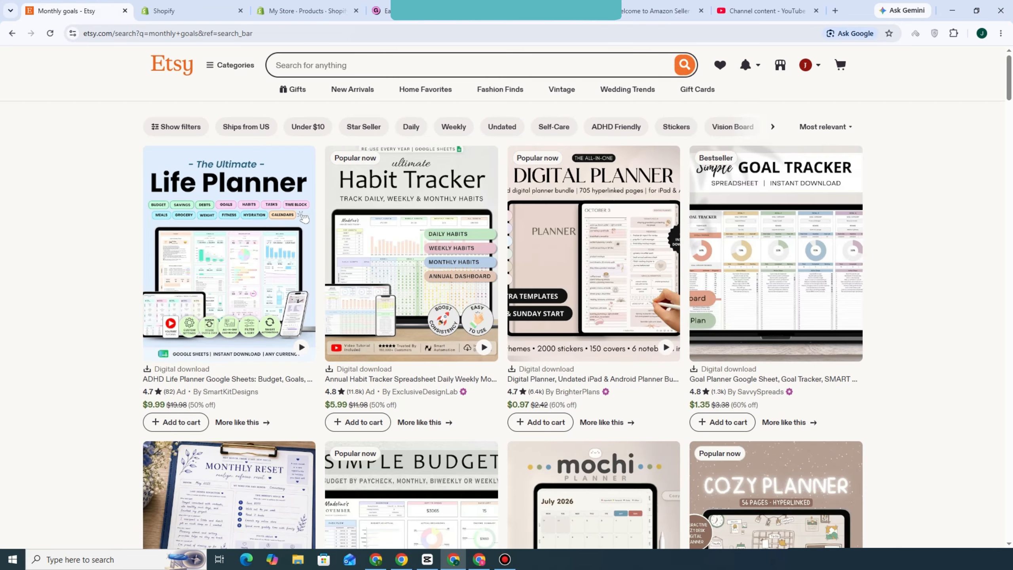
Switch to YouTube Studio and review the planner tutorial's upload details down to the audience section.
left_click(721, 5)
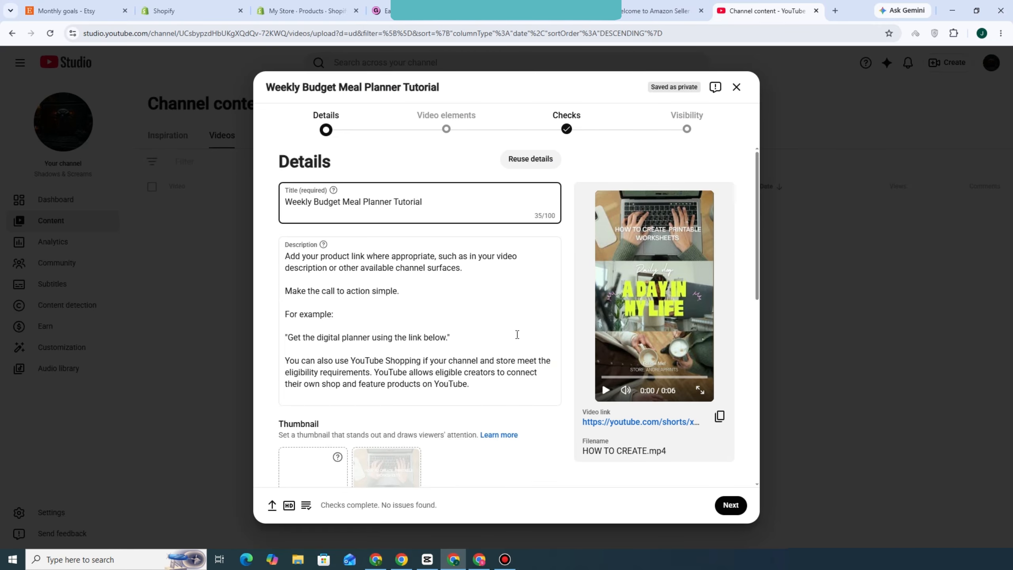
scroll(516, 334, "down", 6)
scroll(416, 388, "down", 3)
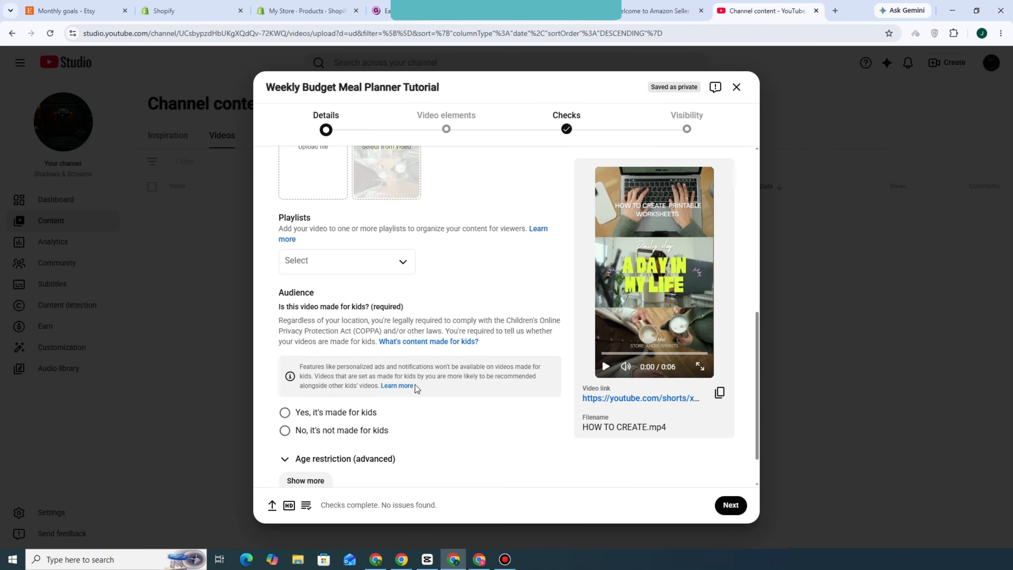